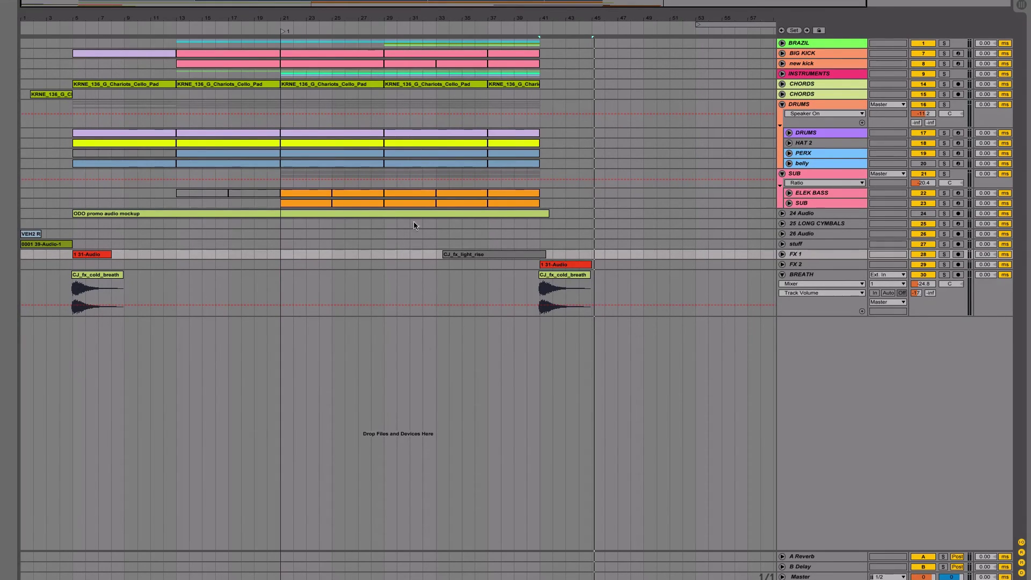
- Play the arrangement from its beginning
left_click(25, 203)
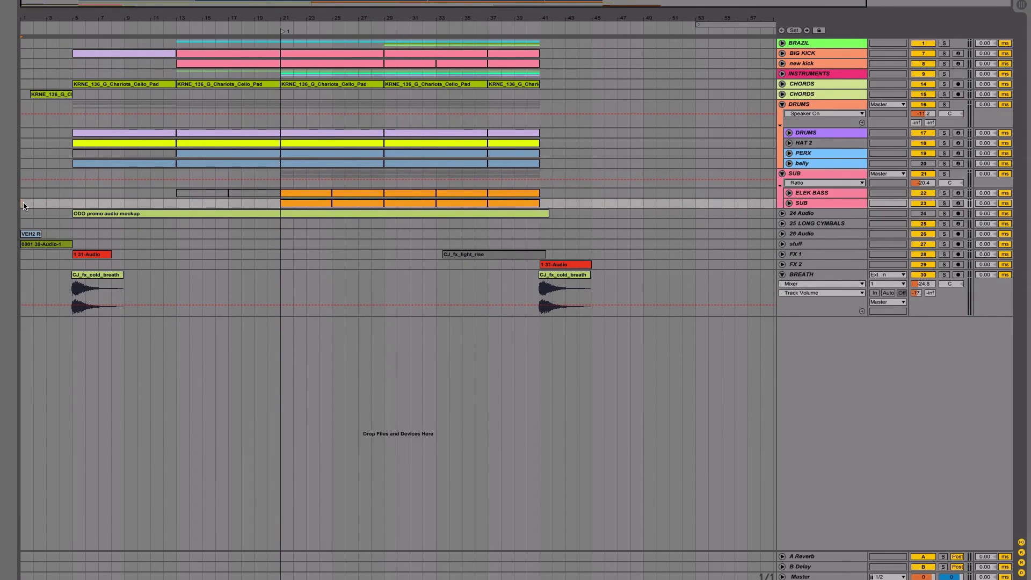
key("space")
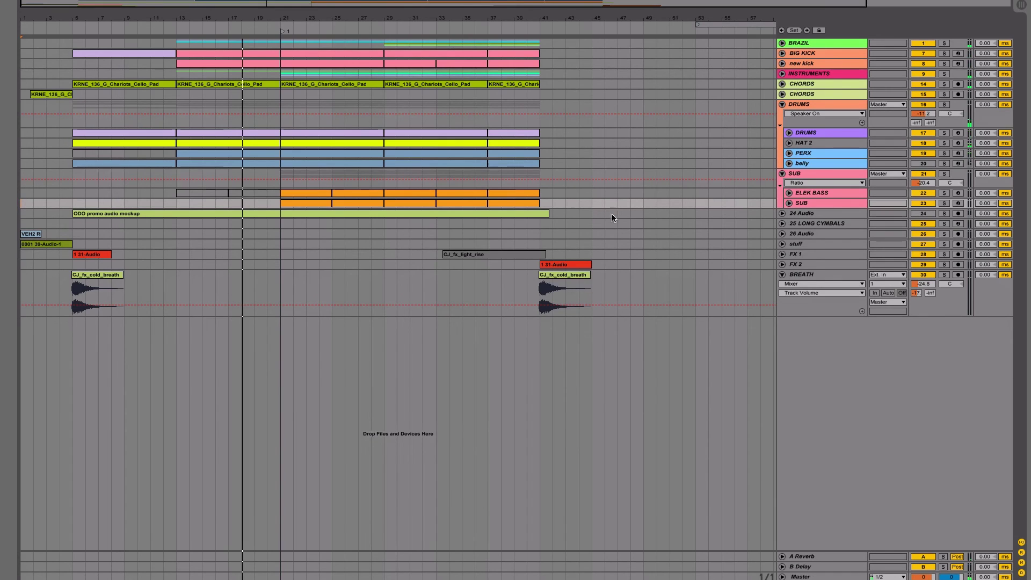
- Group the tracks from 26 Audio through BREATH into a single track group
left_click(794, 273)
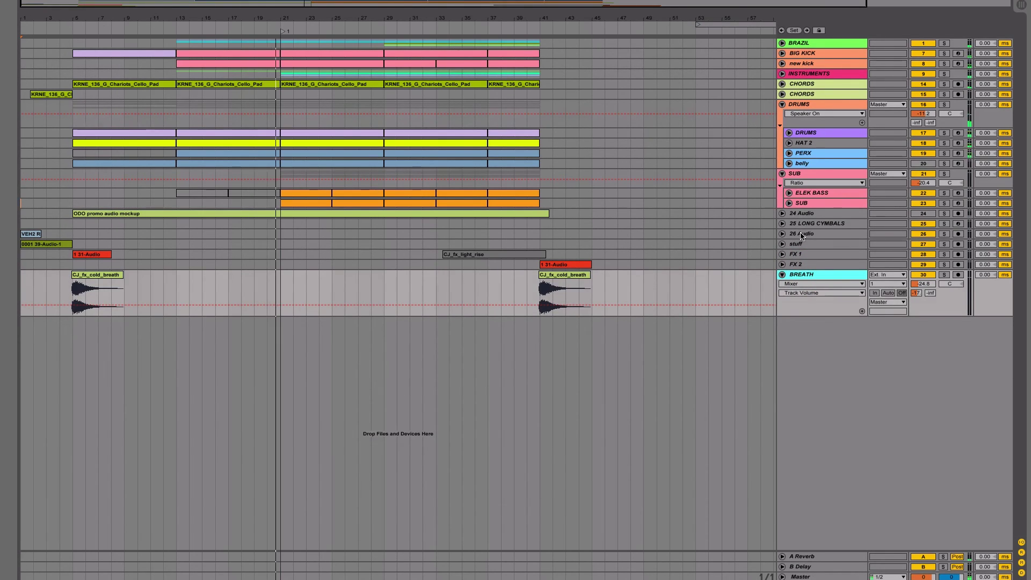
left_click(801, 234, "shift")
key("super+f")
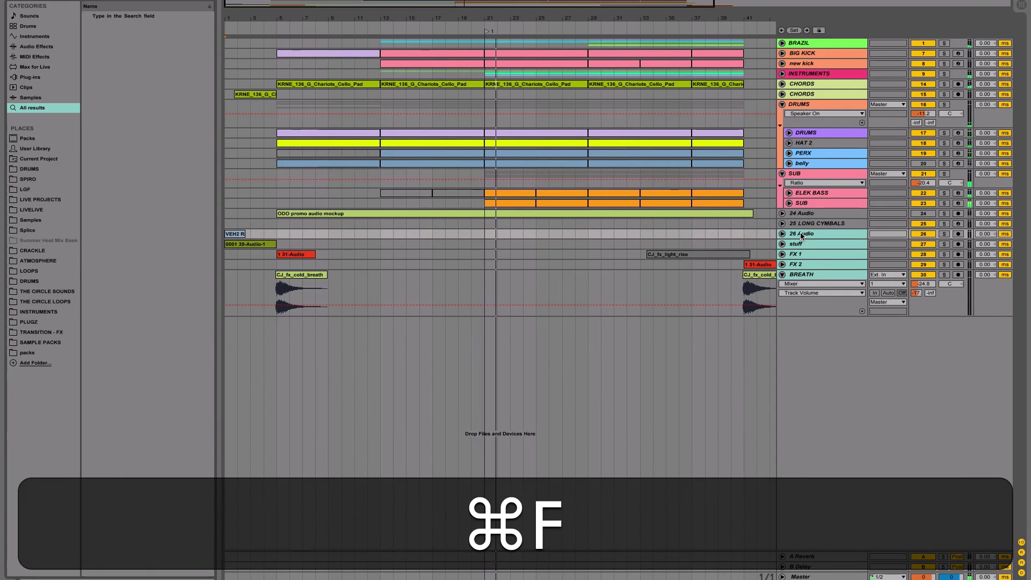
key("super+r")
left_click(801, 233)
left_click(798, 275, "shift")
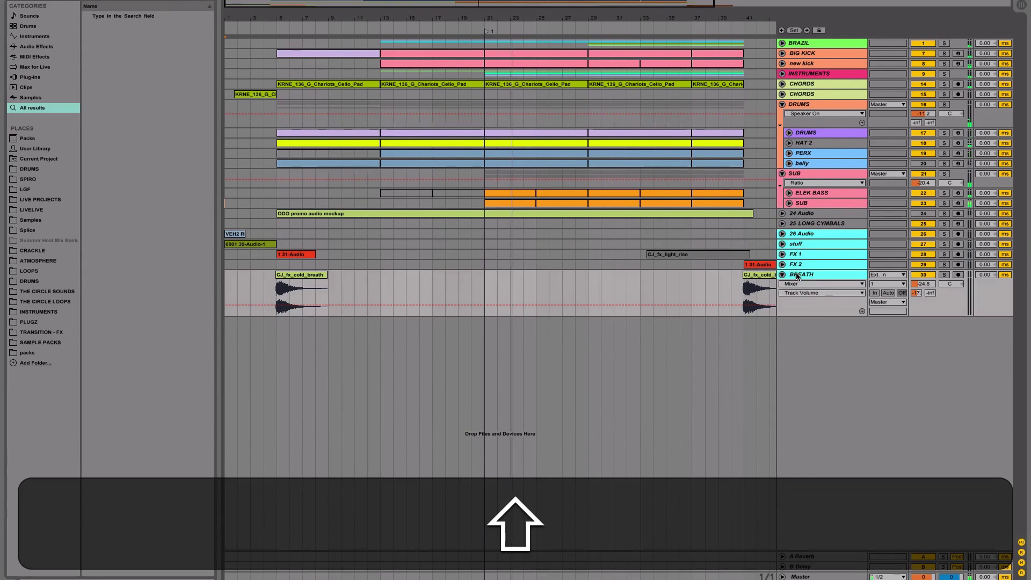
key("shift+super+g")
key("super+g")
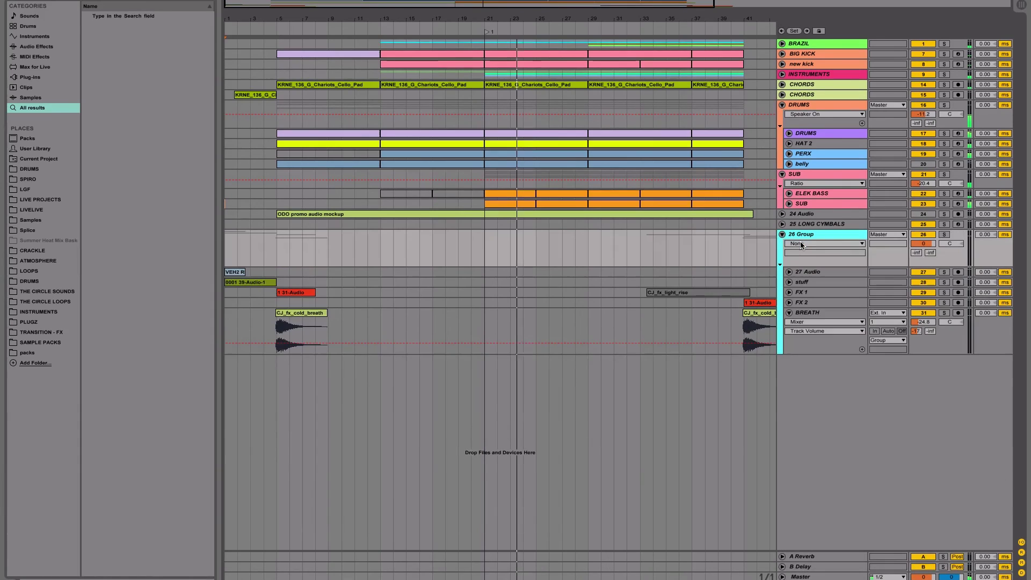
- Rename the new track group as FX
key("super+r")
type("FZ")
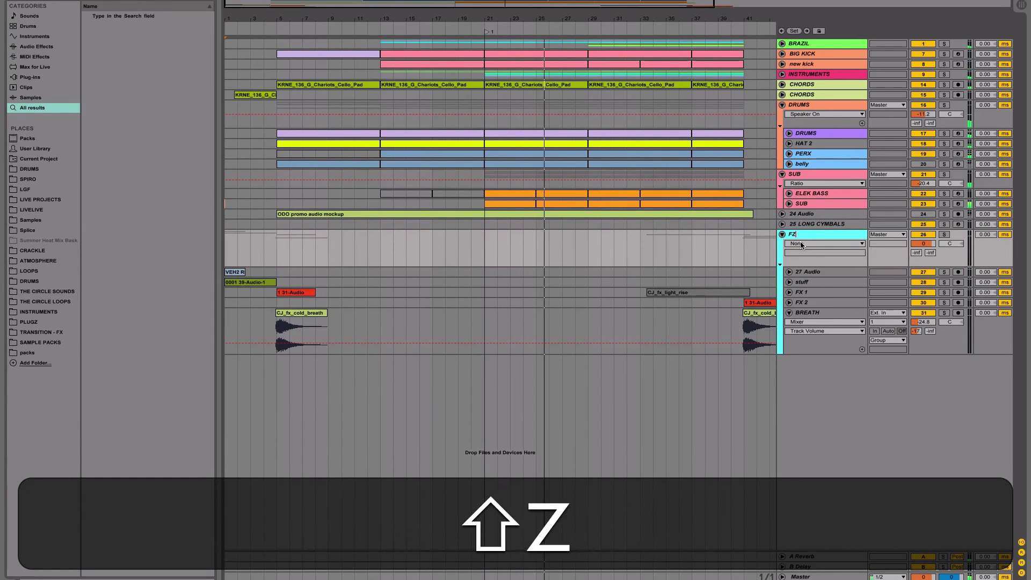
key("shift+BackSpace")
type("X")
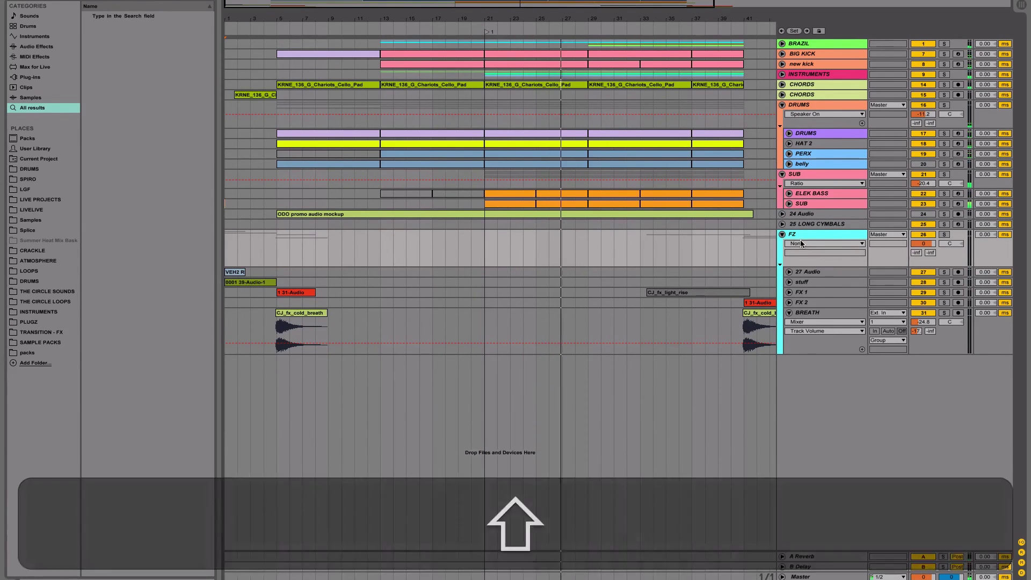
key("super+r")
key("Right")
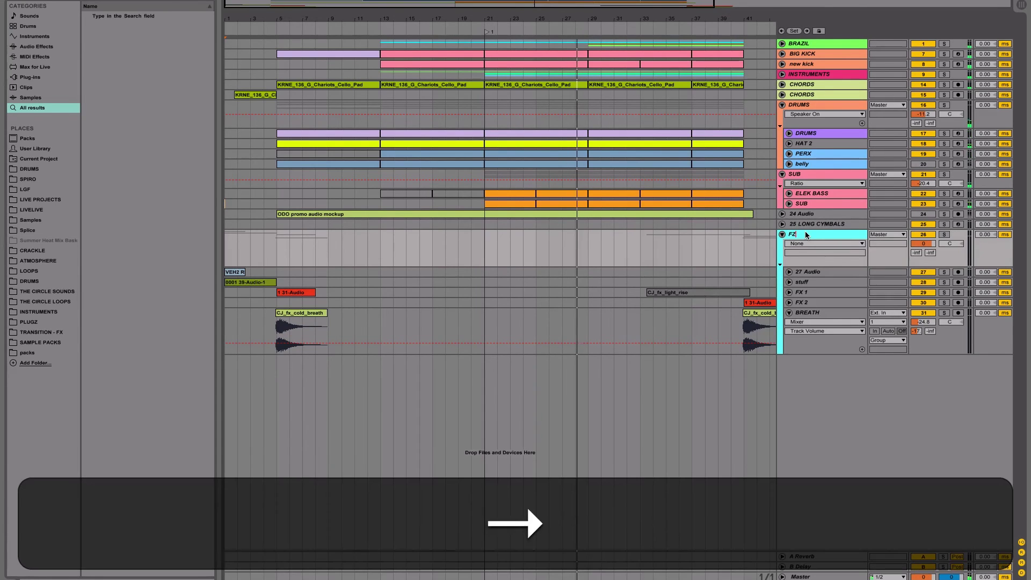
key("shift+BackSpace")
type("X")
key("shift+Return")
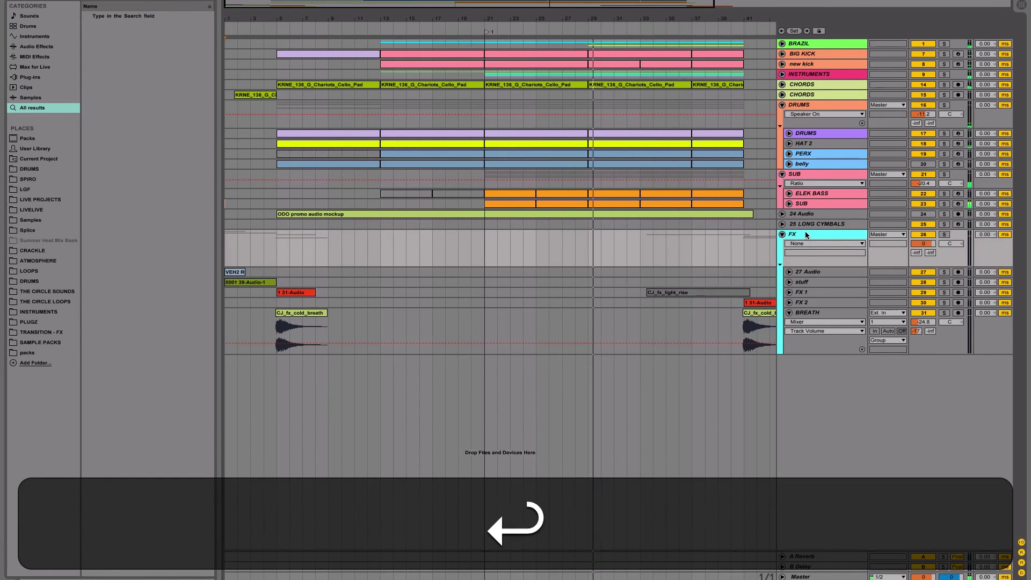
- Colour the FX group purple and collapse it together with its BREATH track
right_click(807, 234)
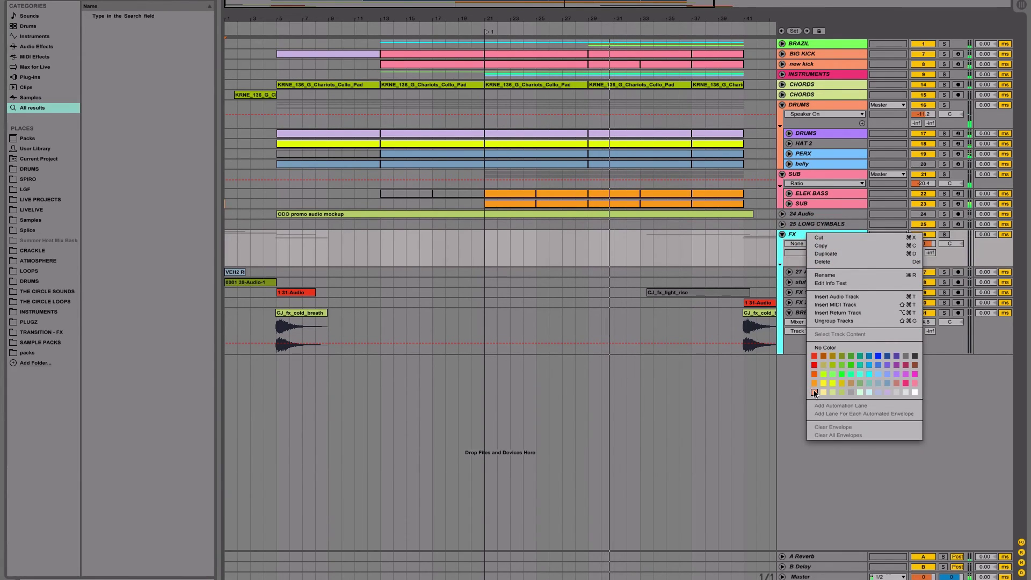
left_click(907, 379)
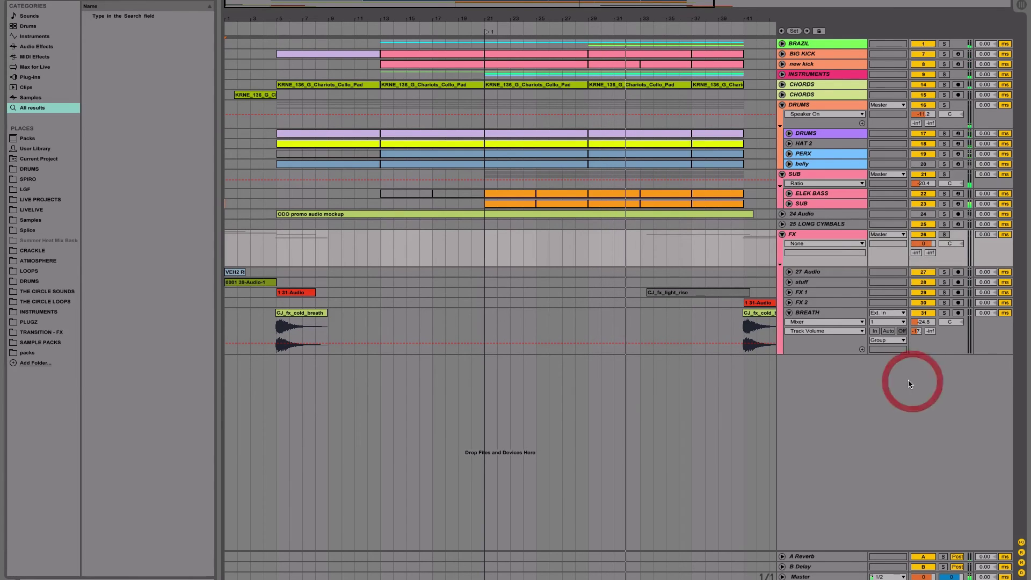
right_click(836, 237)
left_click(926, 377)
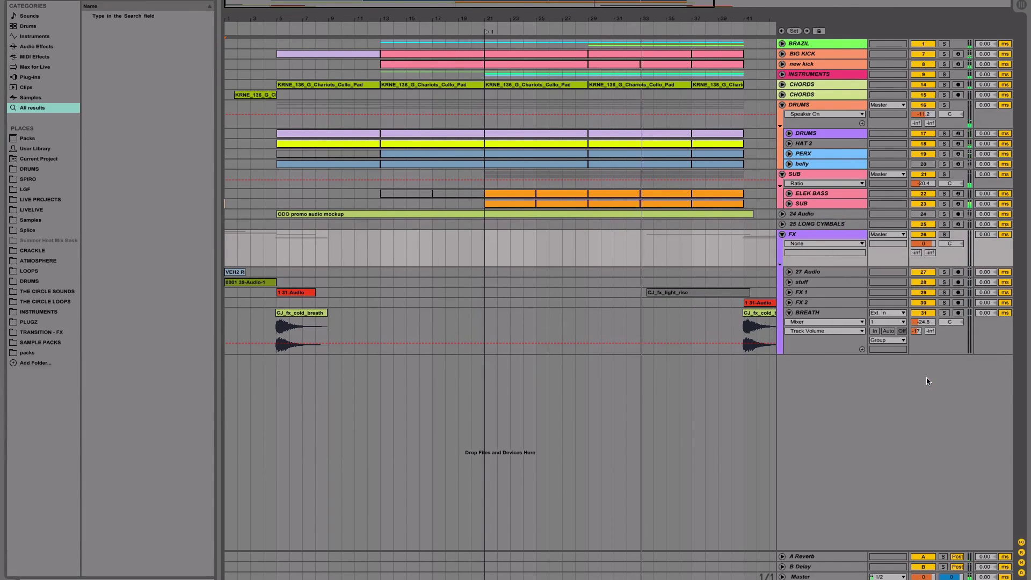
left_click(789, 312)
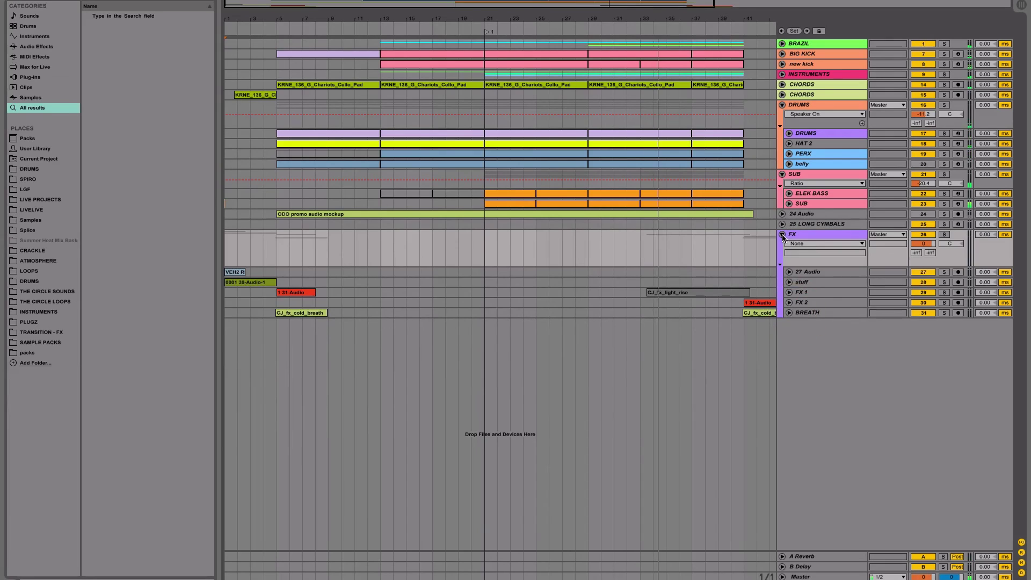
left_click(782, 235)
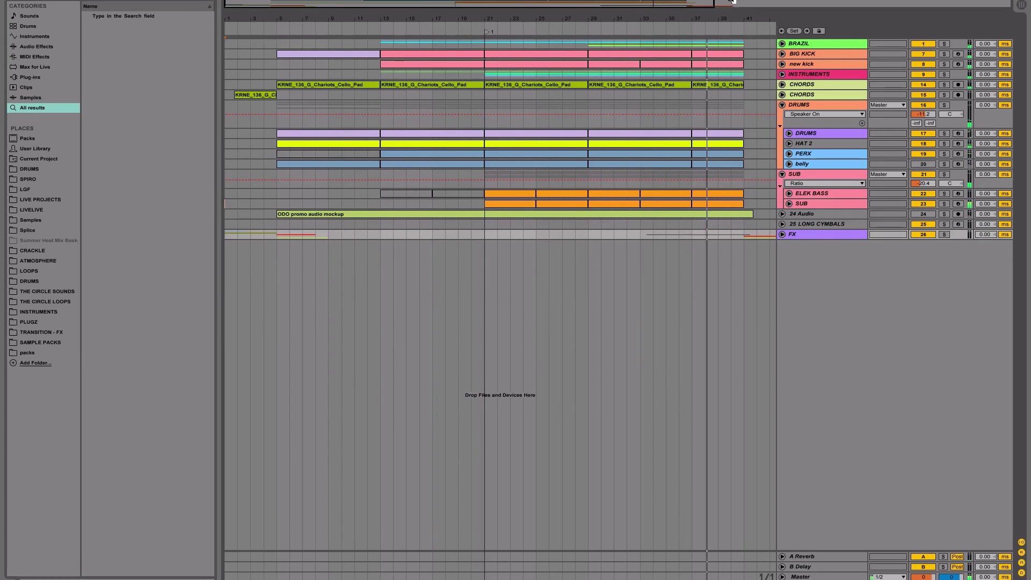
- Stop playback and hide the browser to give the arrangement more width
left_click_drag(727, 20, 664, 20)
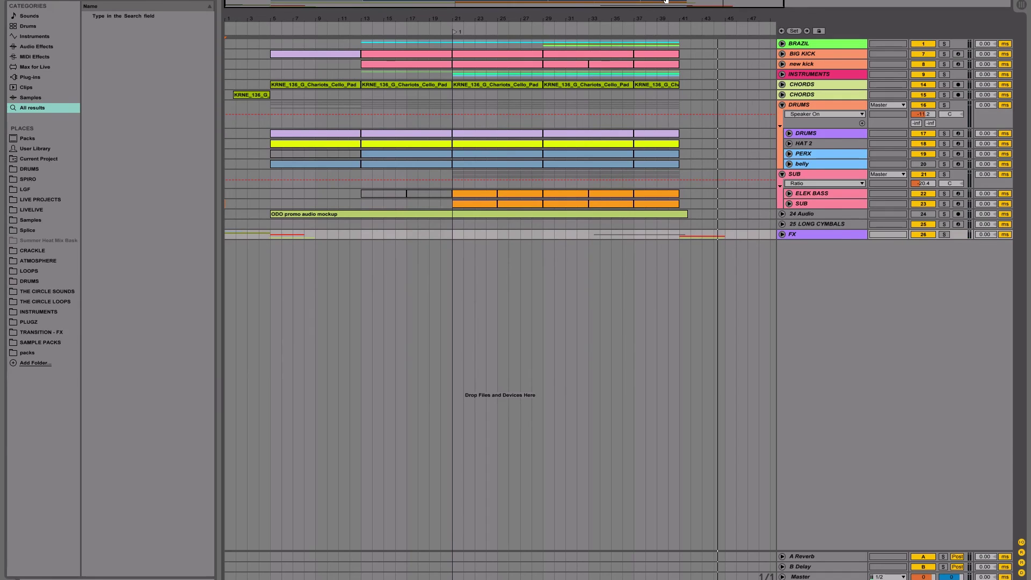
key("space")
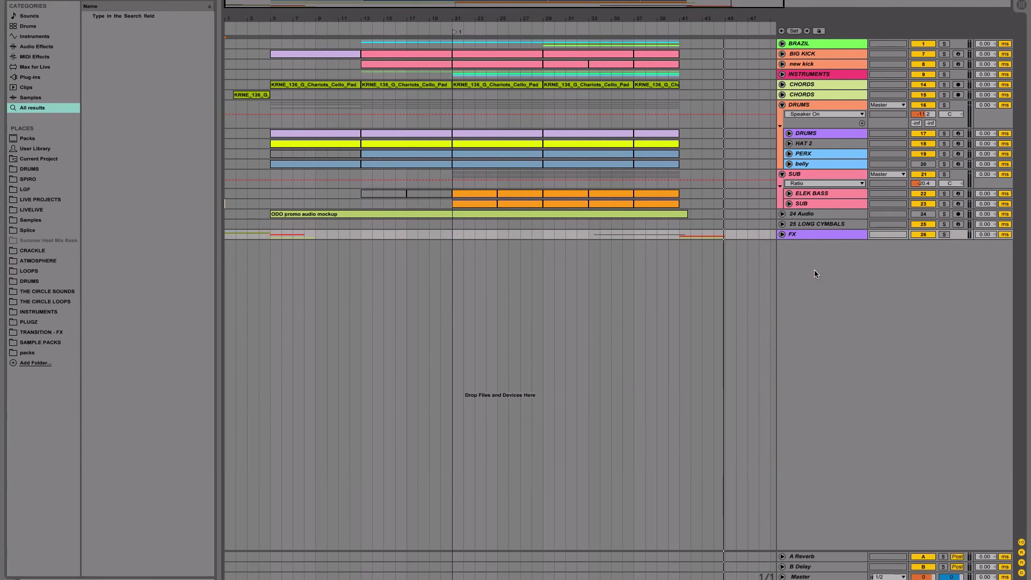
left_click(220, 272)
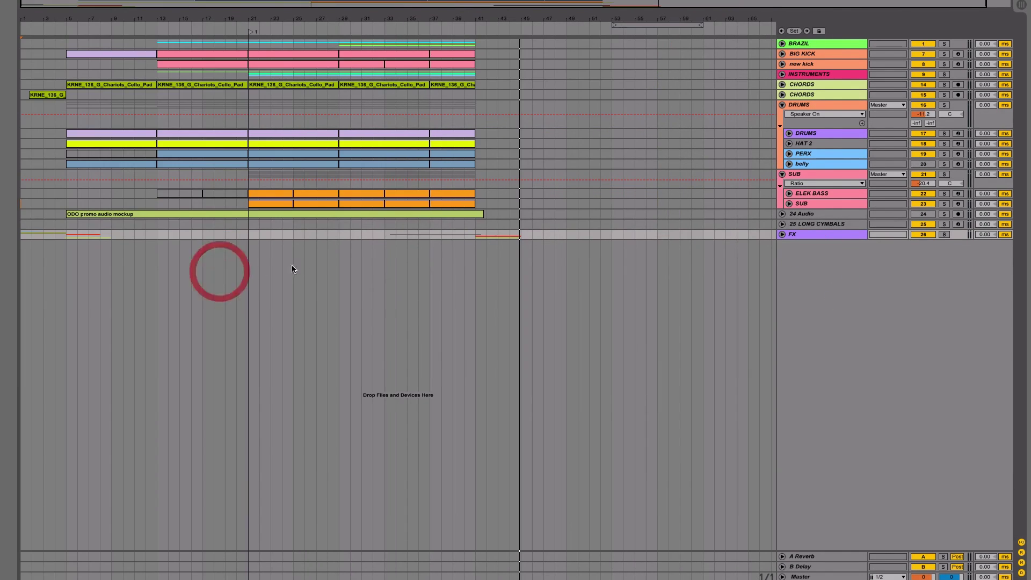
left_click(24, 245)
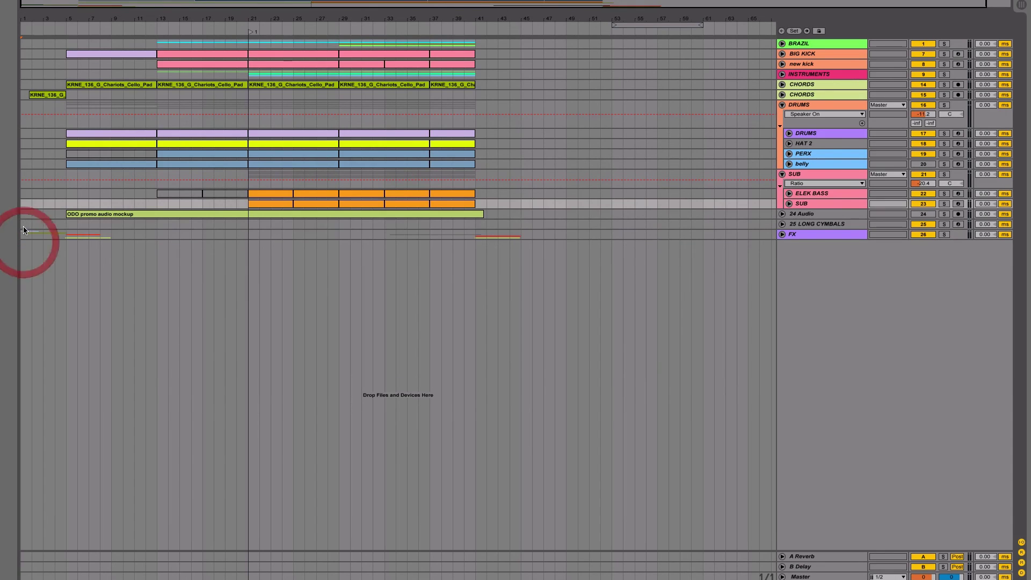
left_click(22, 194)
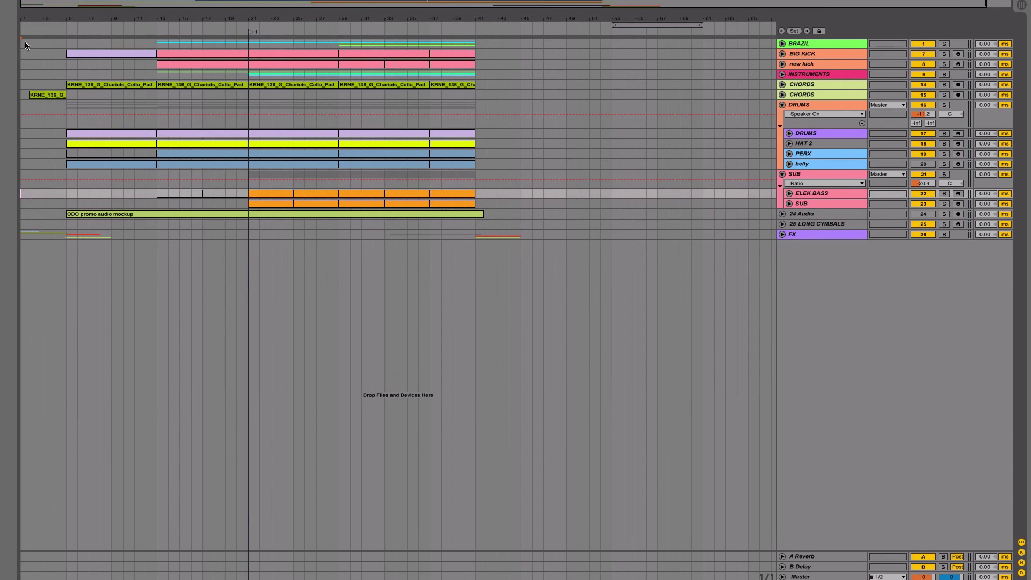
left_click_drag(25, 41, 123, 237)
left_click(144, 235)
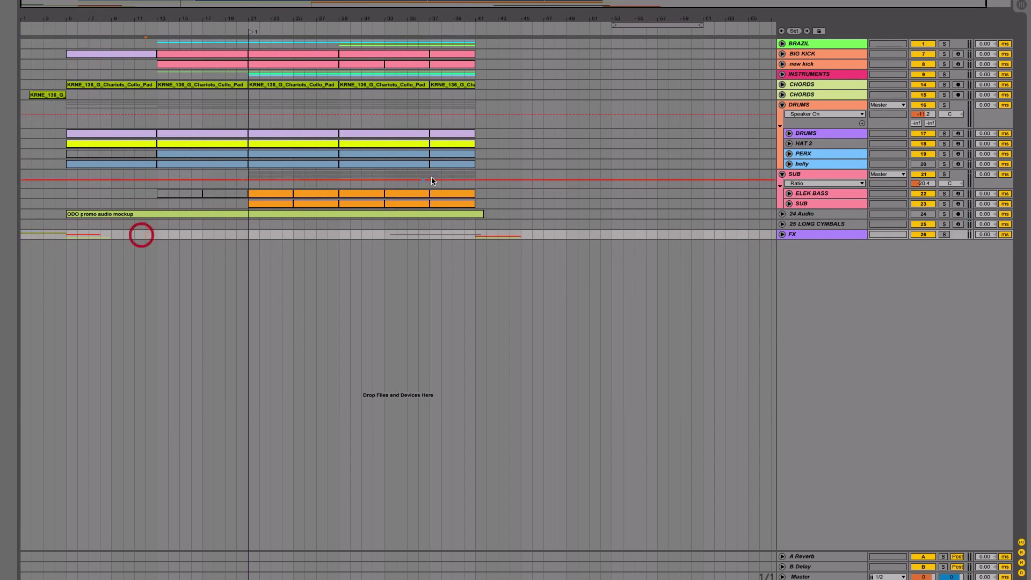
left_click_drag(485, 55, 527, 240)
left_click(555, 254)
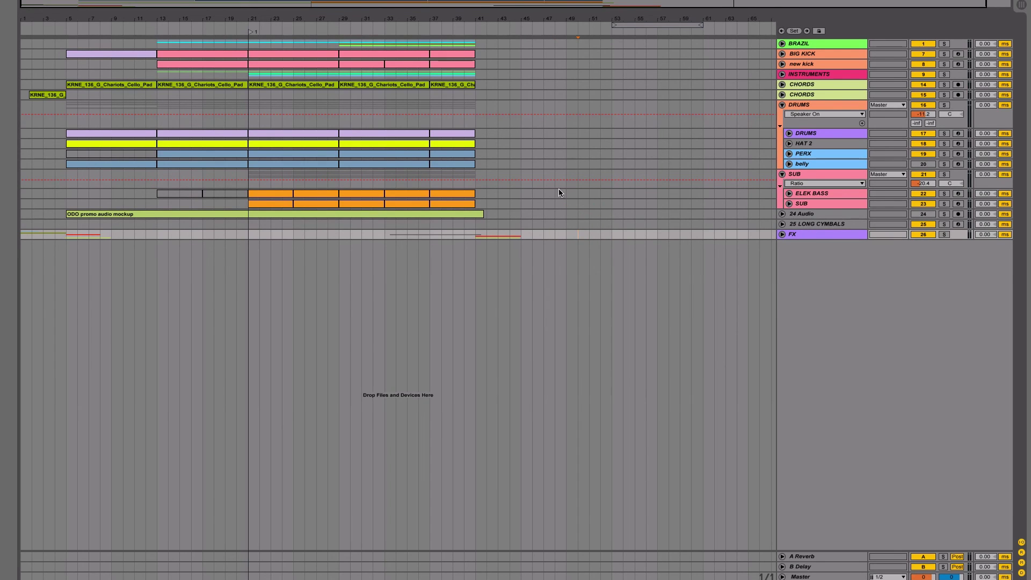
- Go through the track headers from BRAZIL down to the FX group, reviewing their names, order and colour coding
left_click(804, 45)
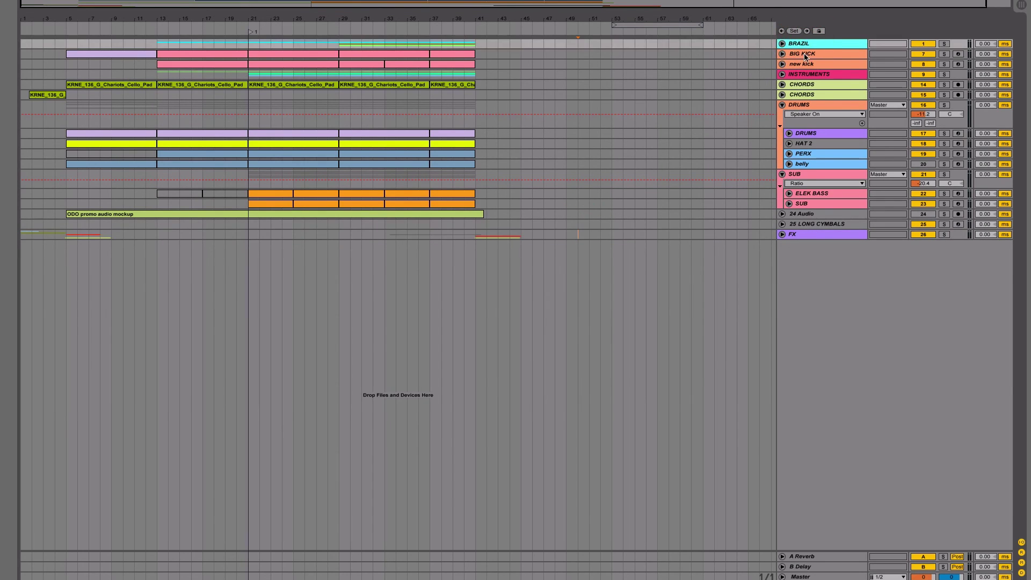
left_click(805, 55)
left_click(802, 64)
left_click(801, 75)
left_click(800, 84)
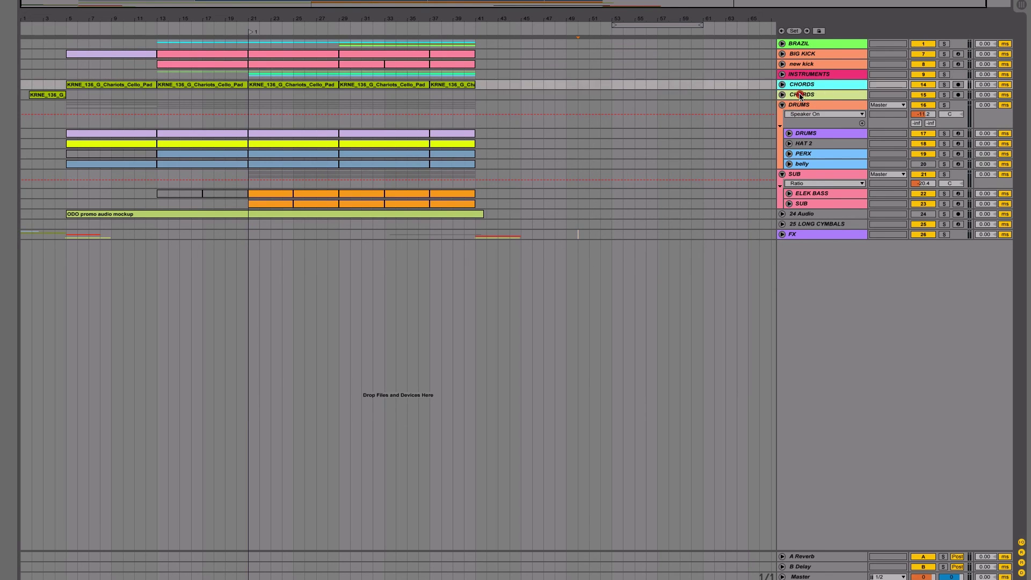
left_click(800, 95)
left_click(800, 105)
left_click(808, 134)
left_click(808, 144)
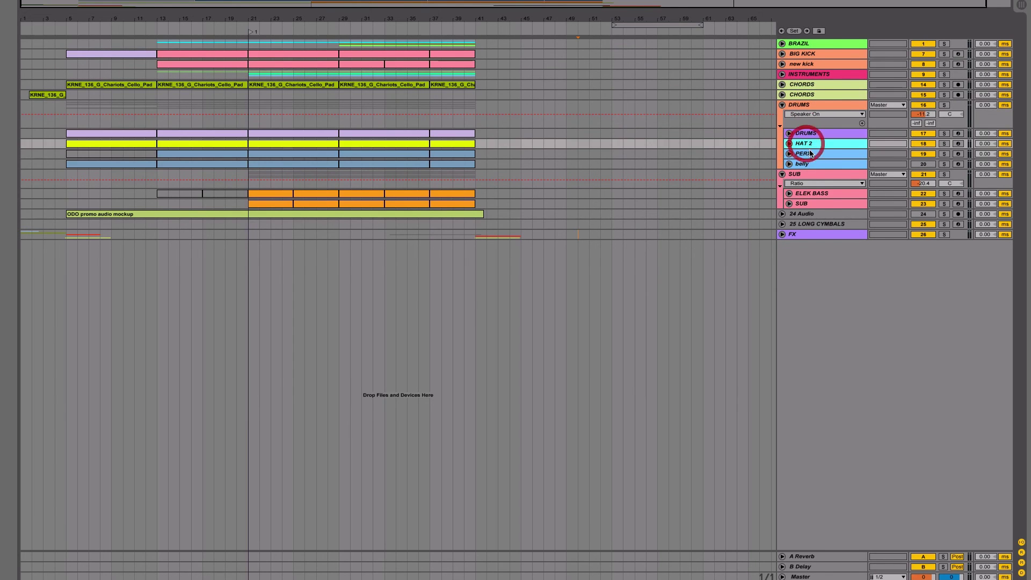
left_click(808, 154)
left_click(808, 163)
left_click(811, 175)
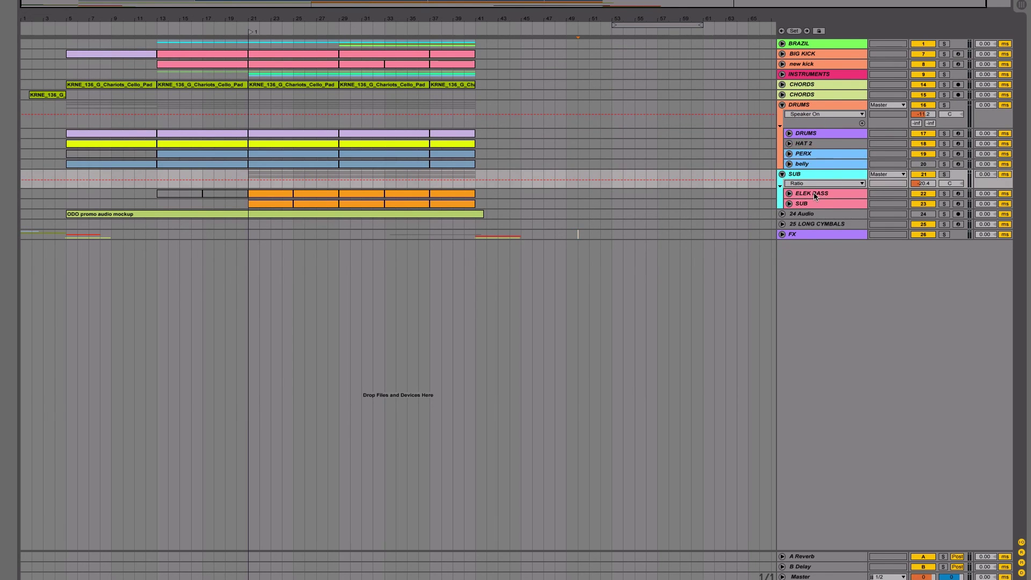
left_click(814, 197)
left_click(811, 213)
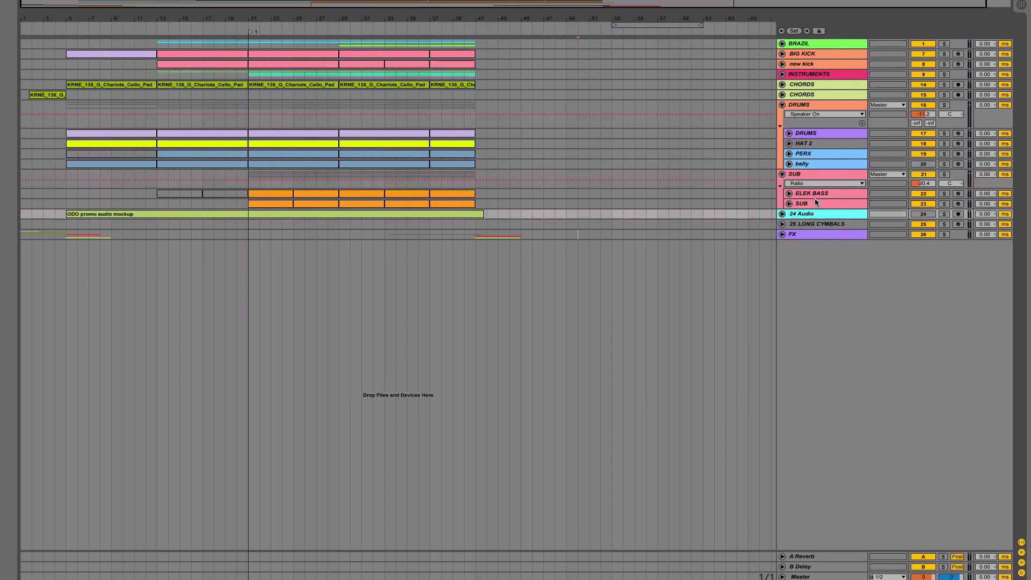
left_click(808, 235)
right_click(806, 234)
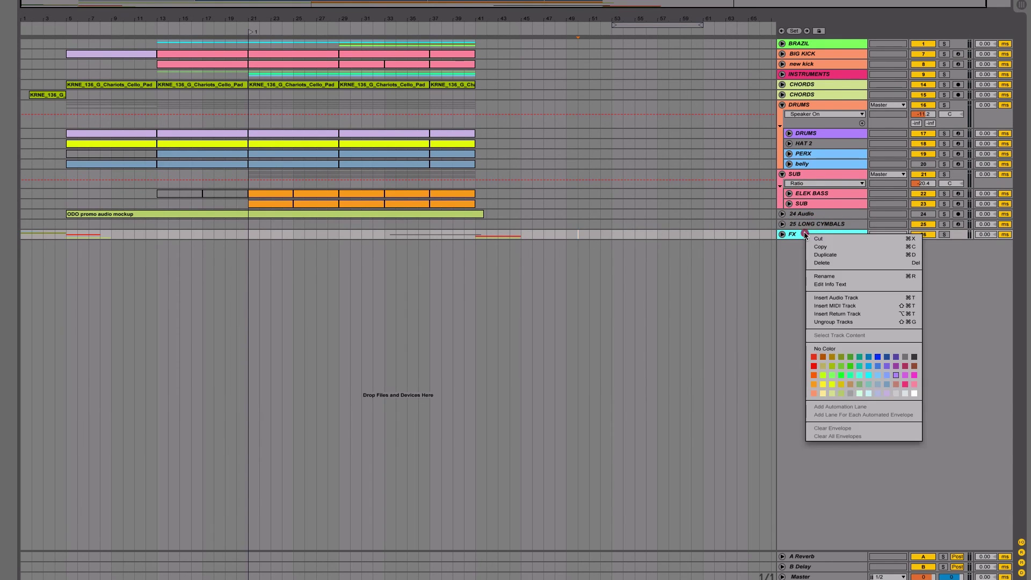
left_click(788, 333)
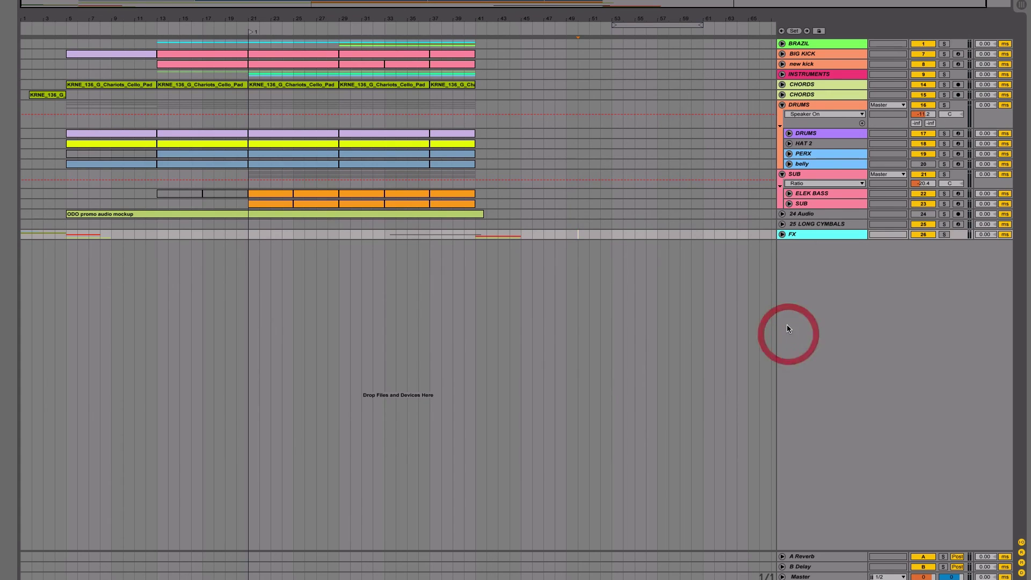
- Unfold the BRAZIL group to show its member tracks in the arrangement
left_click(793, 46)
left_click(782, 44)
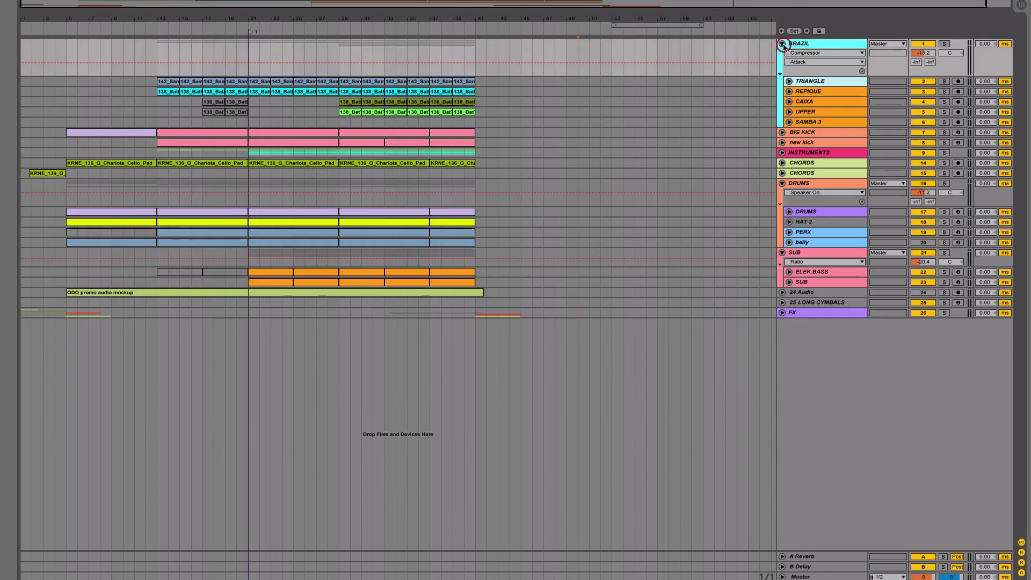
left_click(782, 44)
left_click(782, 45)
left_click(797, 46)
left_click(758, 57)
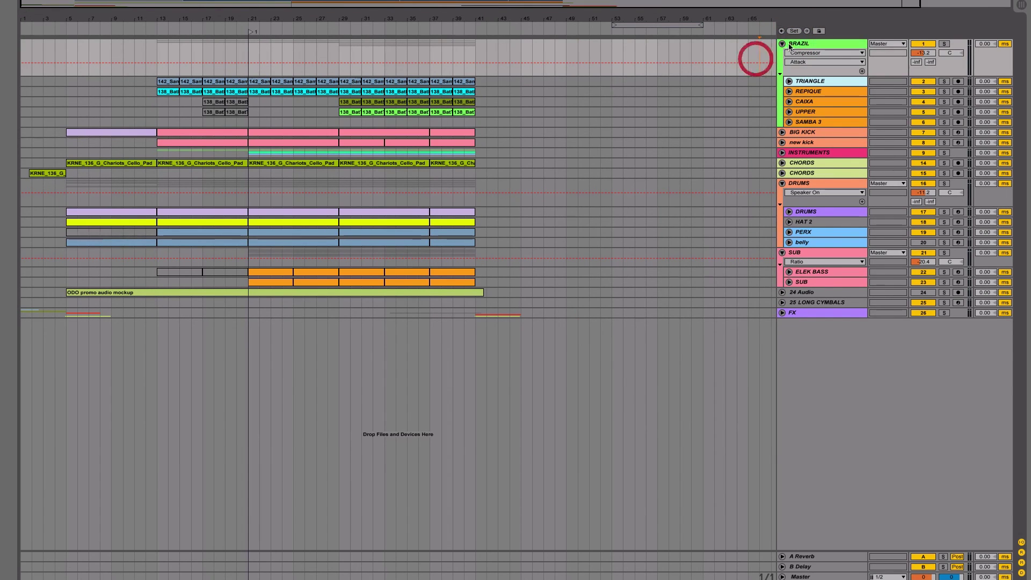
left_click(792, 47)
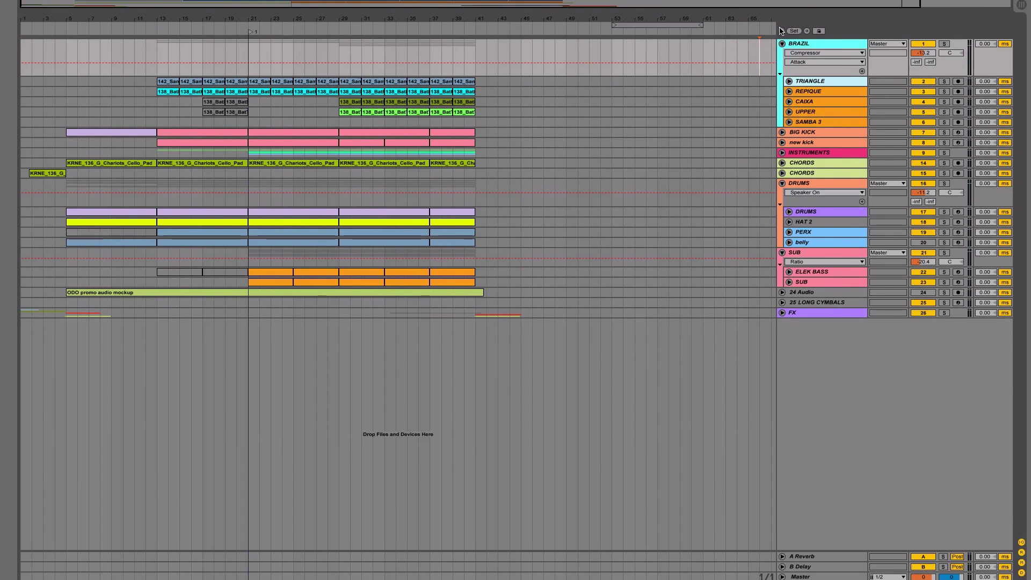
- Examine the tracks inside the BRAZIL group, from TRIANGLE to SAMBA 3, and select the group track
left_click(815, 84)
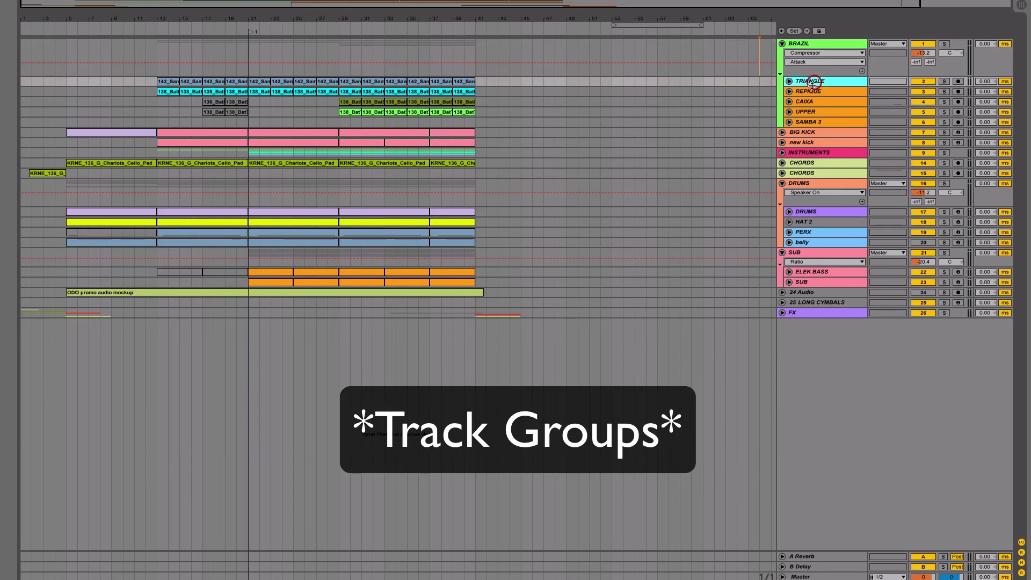
left_click(810, 93)
left_click(809, 102)
left_click(807, 113)
left_click(816, 123)
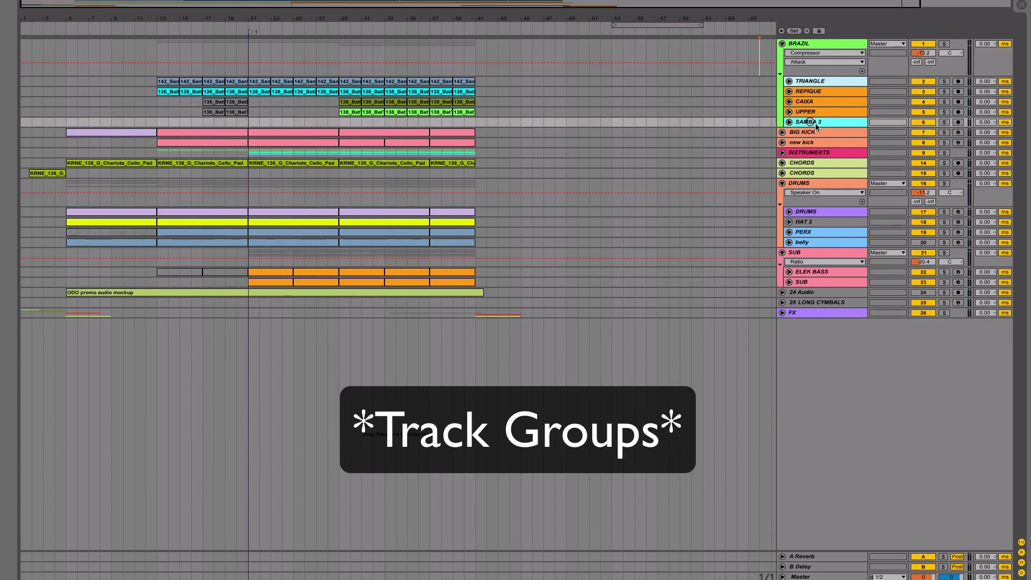
left_click(797, 47)
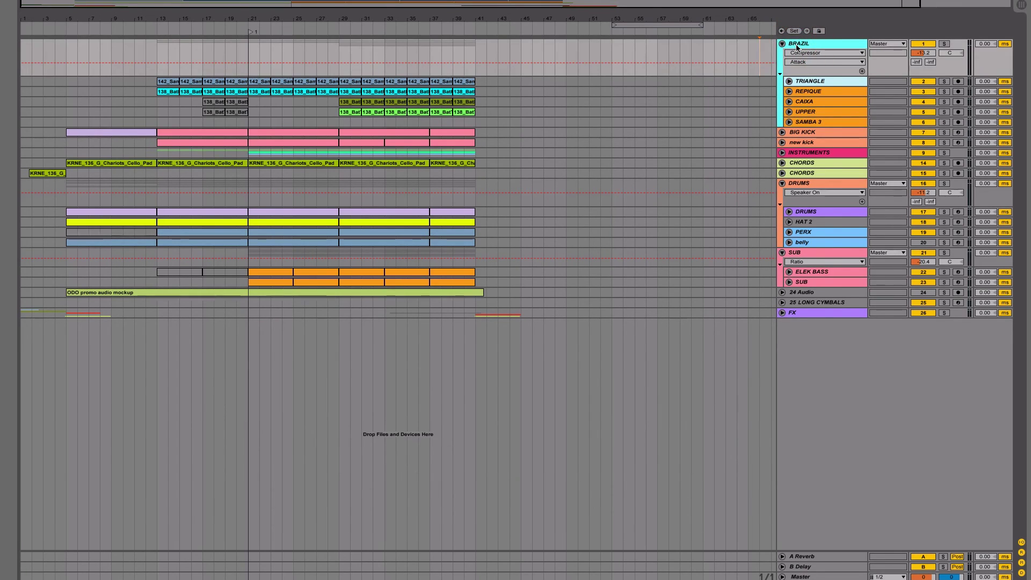
- View the BRAZIL group's device chain, and hide the device view again
double_click(796, 45)
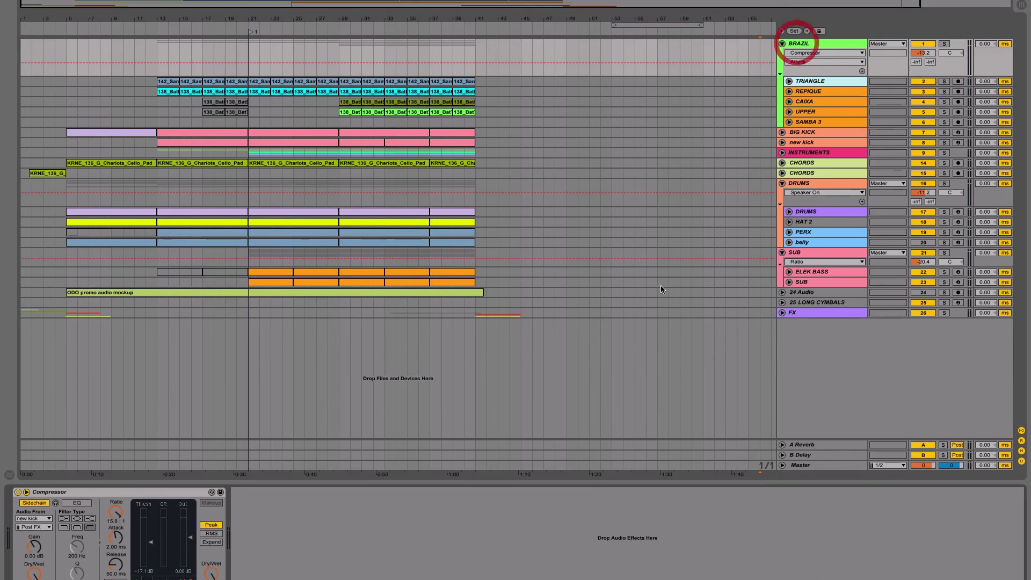
left_click(621, 482)
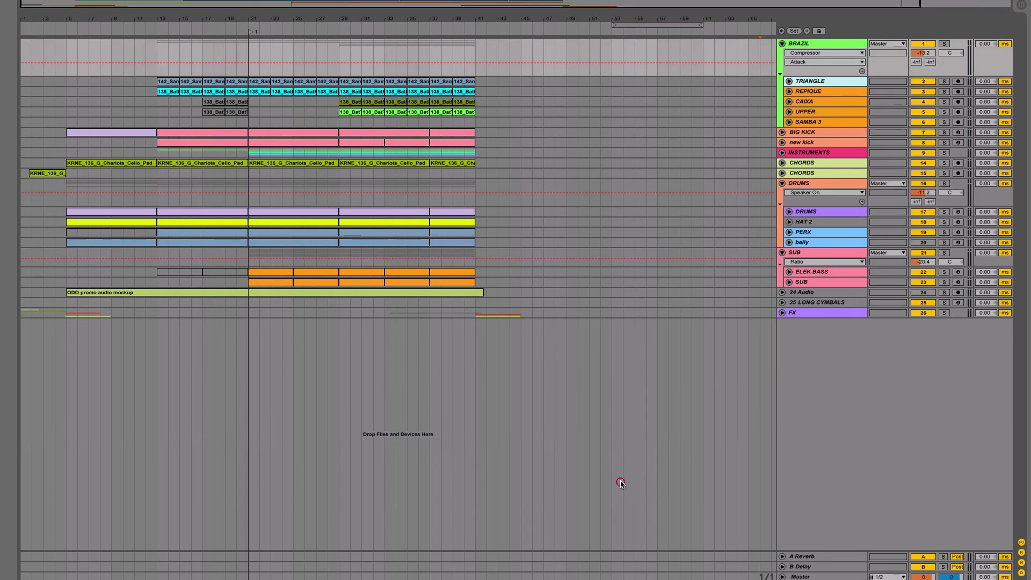
- Group the BIG KICK and new kick tracks into a single track group
left_click(799, 134)
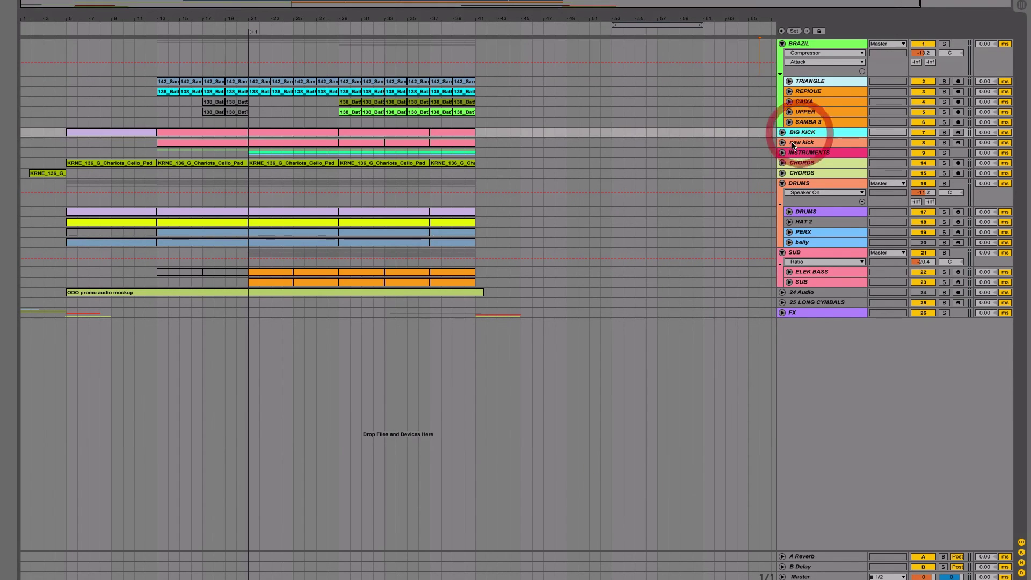
left_click(782, 143)
left_click(797, 144)
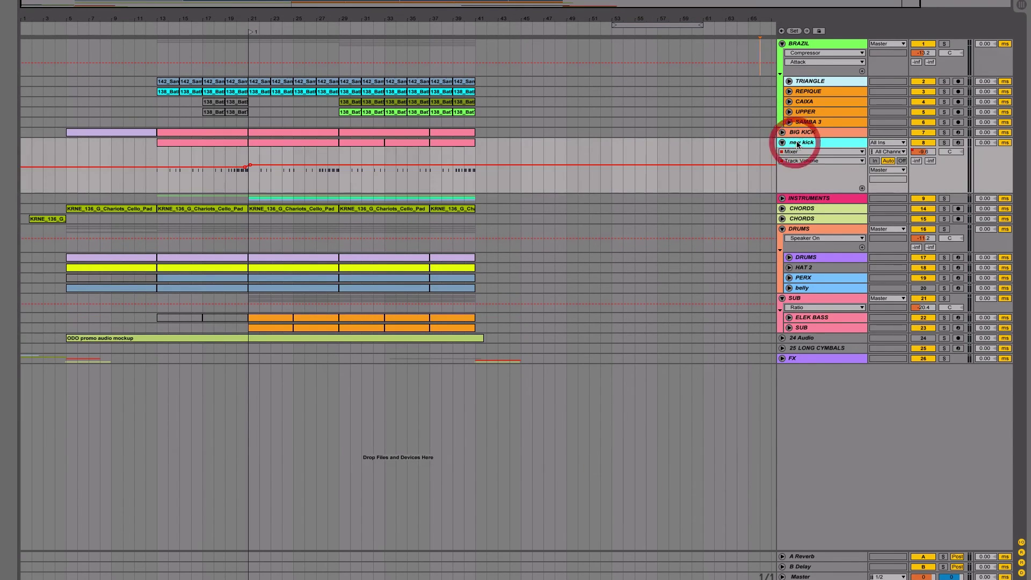
left_click(805, 136, "shift")
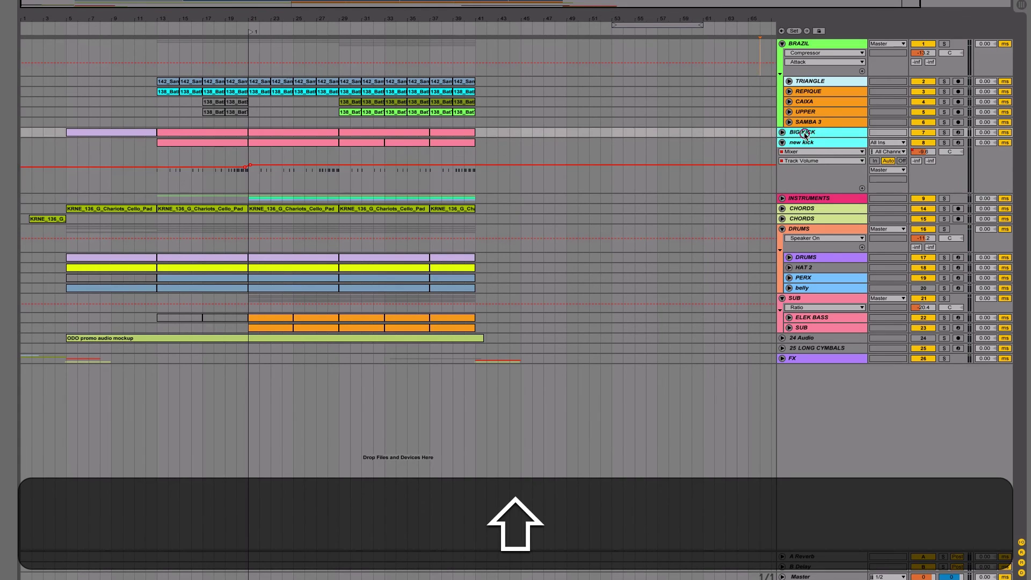
left_click(804, 143)
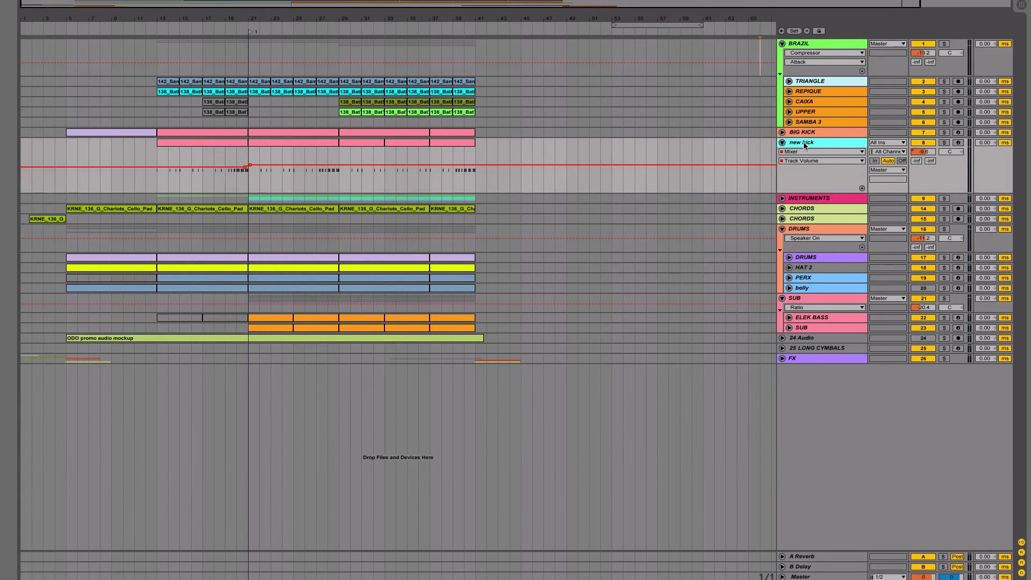
key("shift")
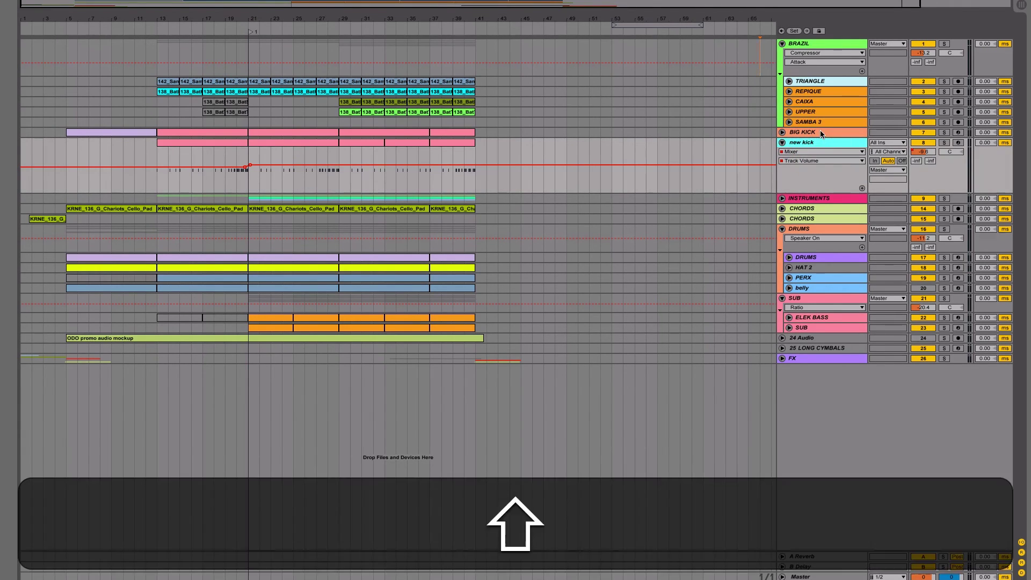
left_click(820, 131, "shift")
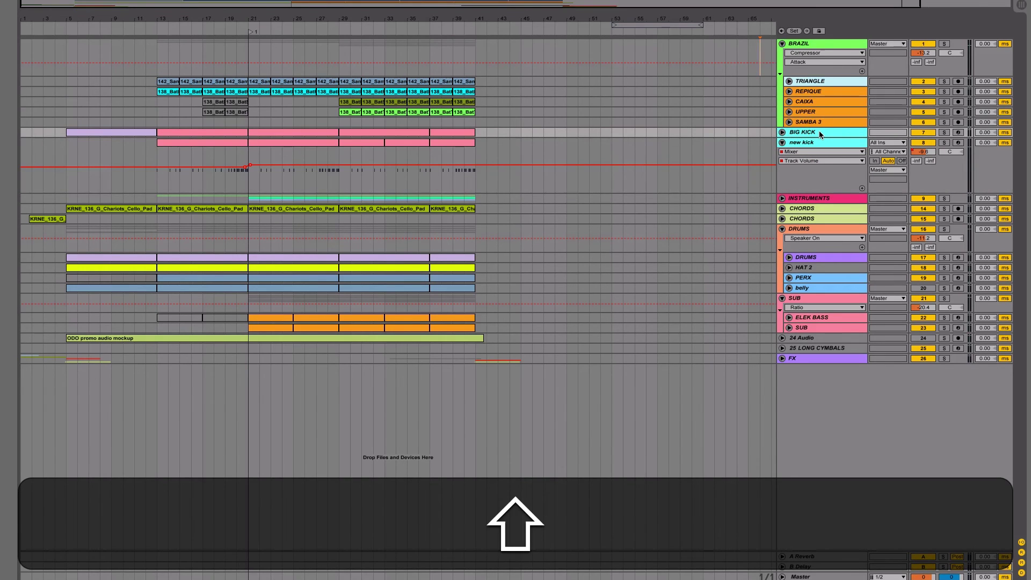
key("super")
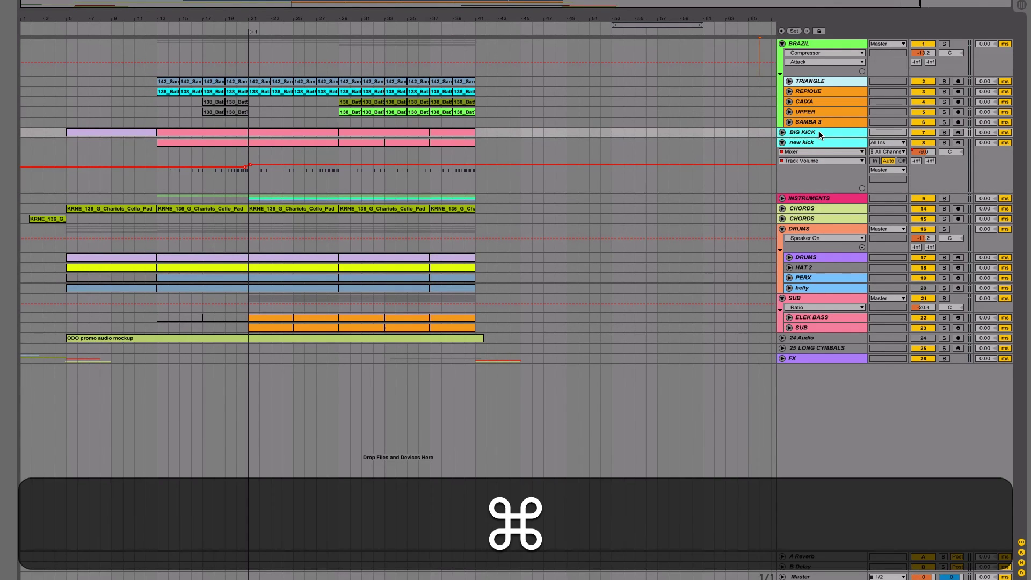
key("super+g")
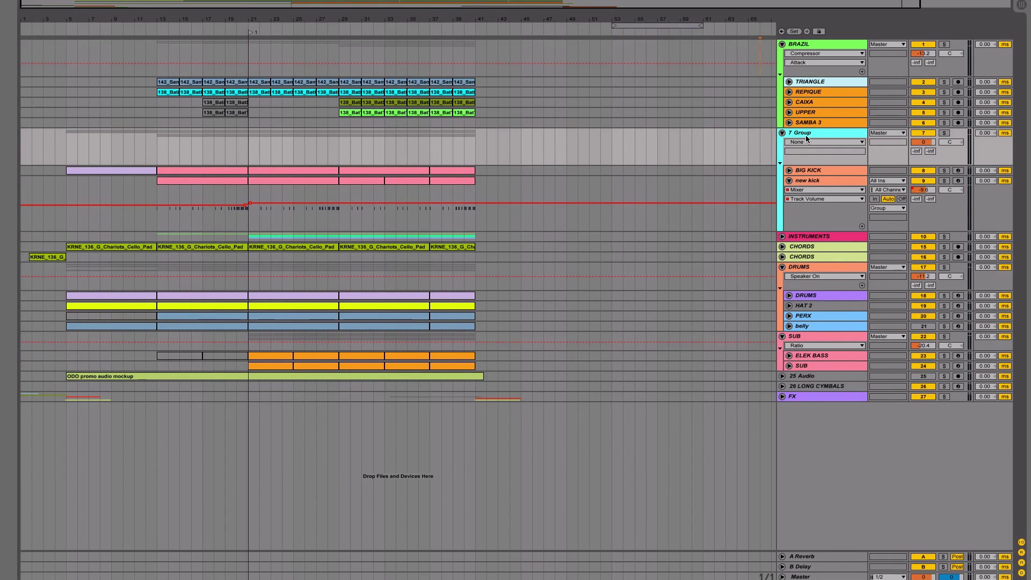
- Rename the new group containing both kick tracks as "Kicks"
key("super+r")
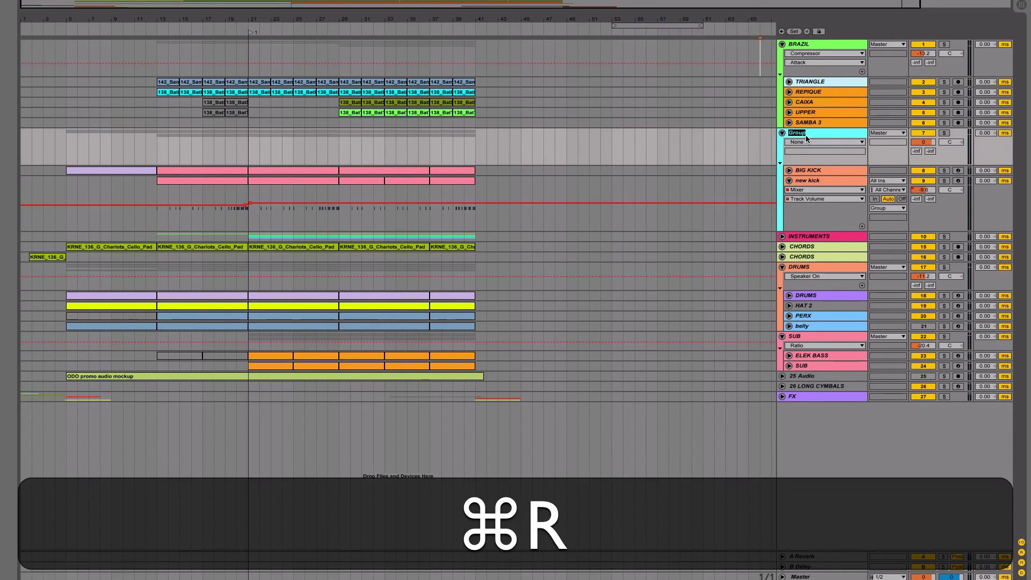
type("Kicks")
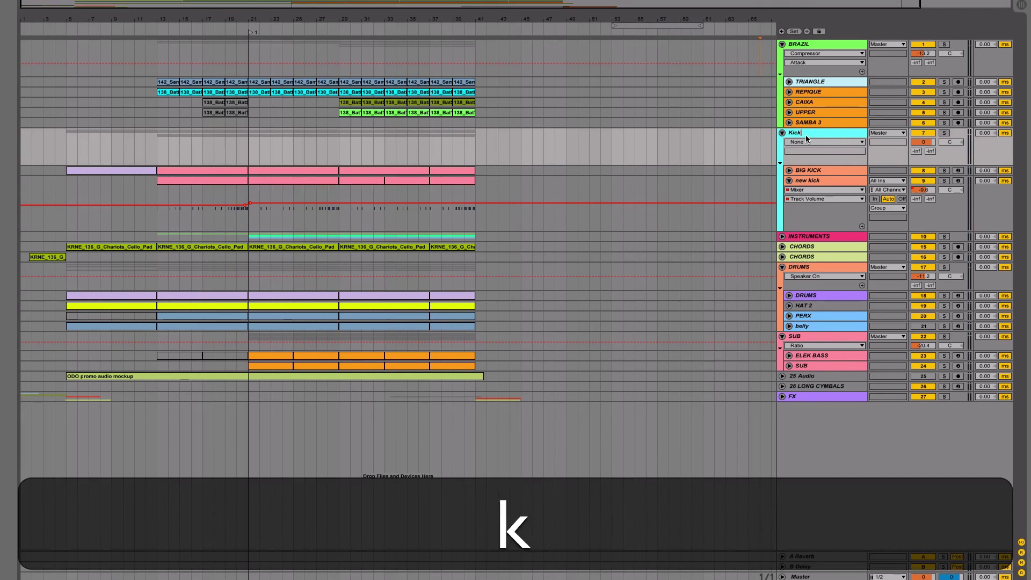
key("Return")
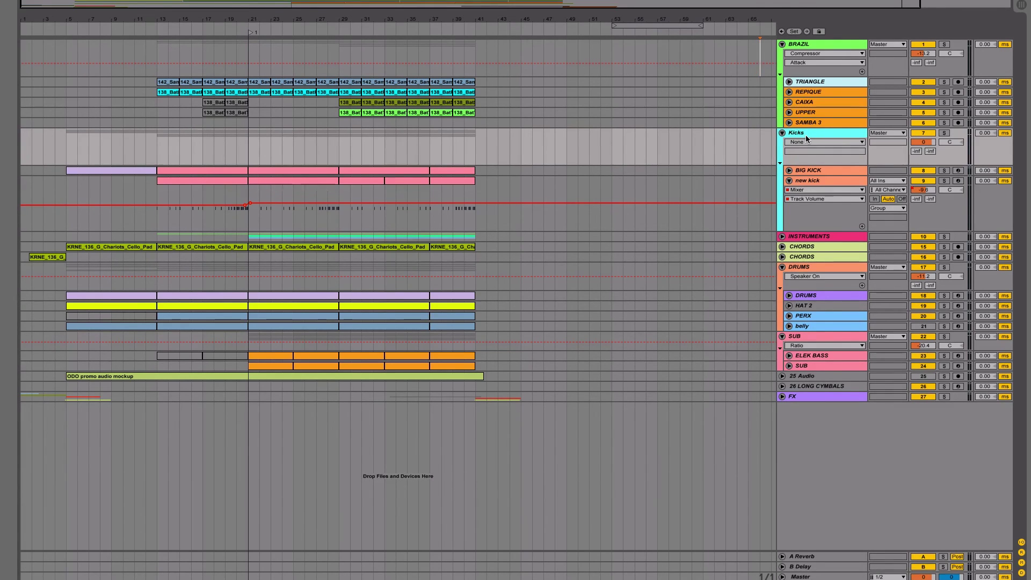
- Unfold the BIG KICK track and examine its clips and device chain, and hide the device view again
left_click(804, 174)
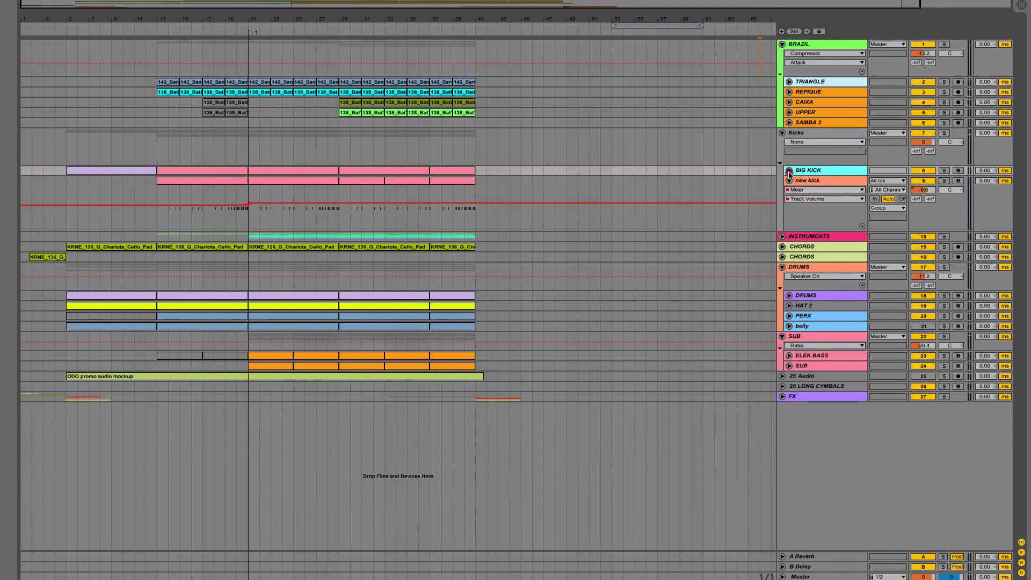
left_click(789, 170)
left_click(287, 226)
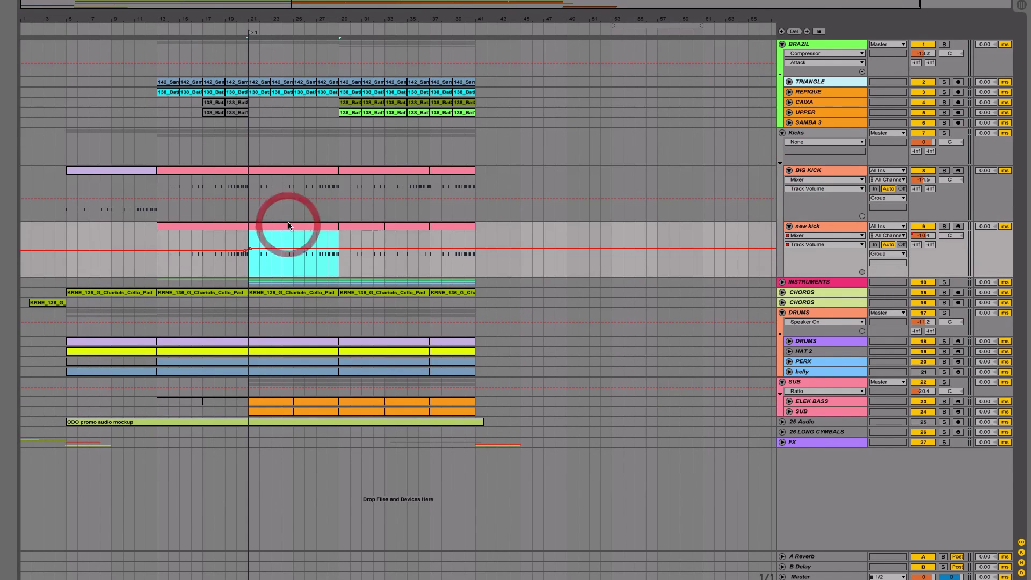
double_click(830, 166)
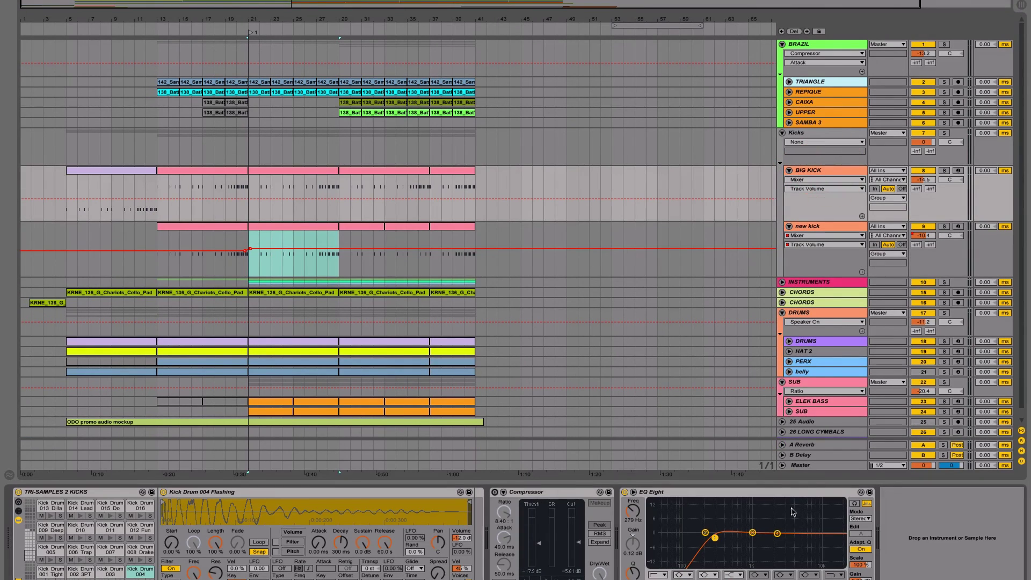
left_click(807, 170)
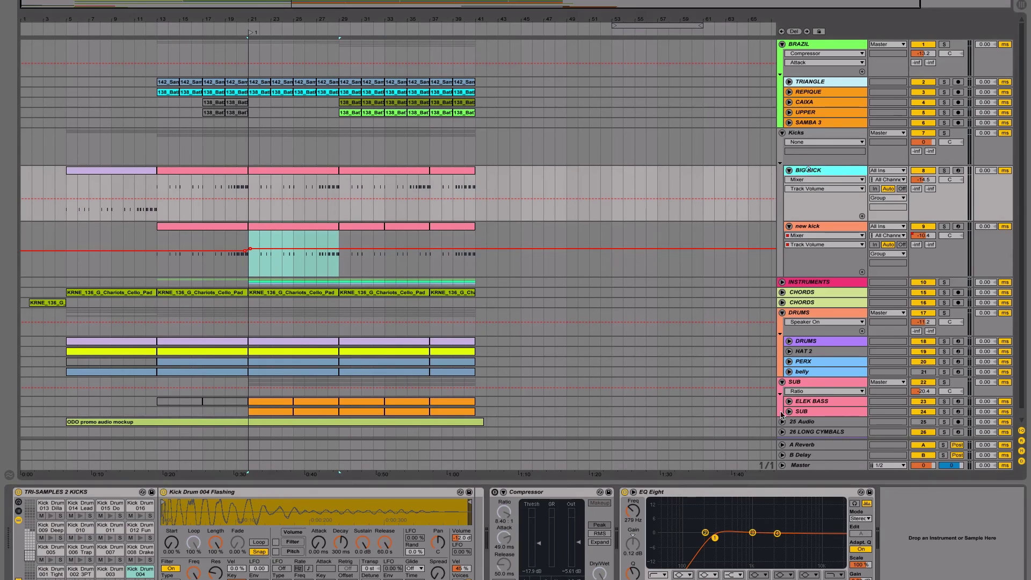
left_click(685, 538)
left_click(685, 483)
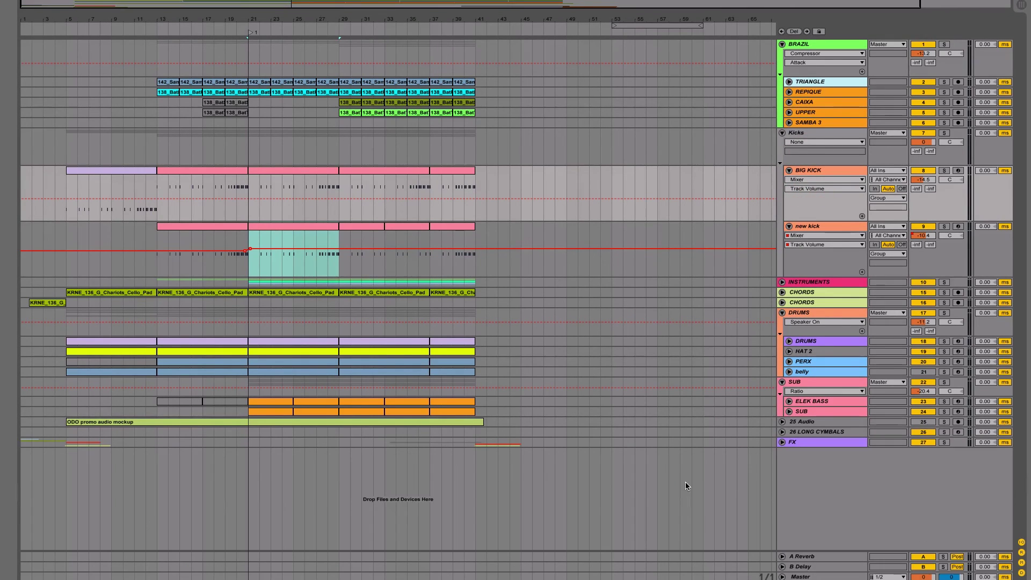
- Fold the BIG KICK track, then collapse and expand the Kicks group to check how it contains its tracks
left_click(790, 170)
left_click(790, 181)
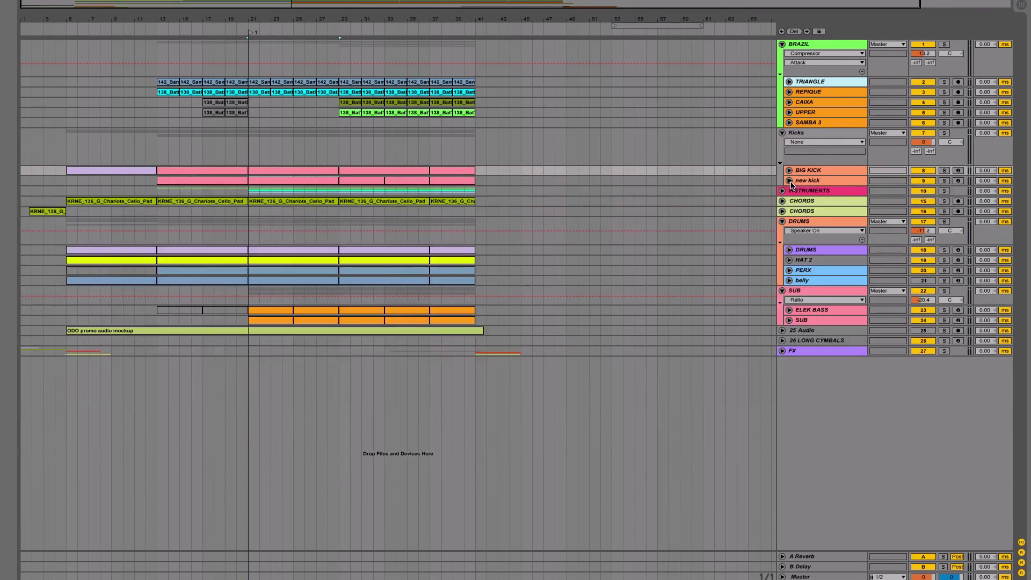
left_click(790, 181)
left_click(792, 135)
left_click(783, 134)
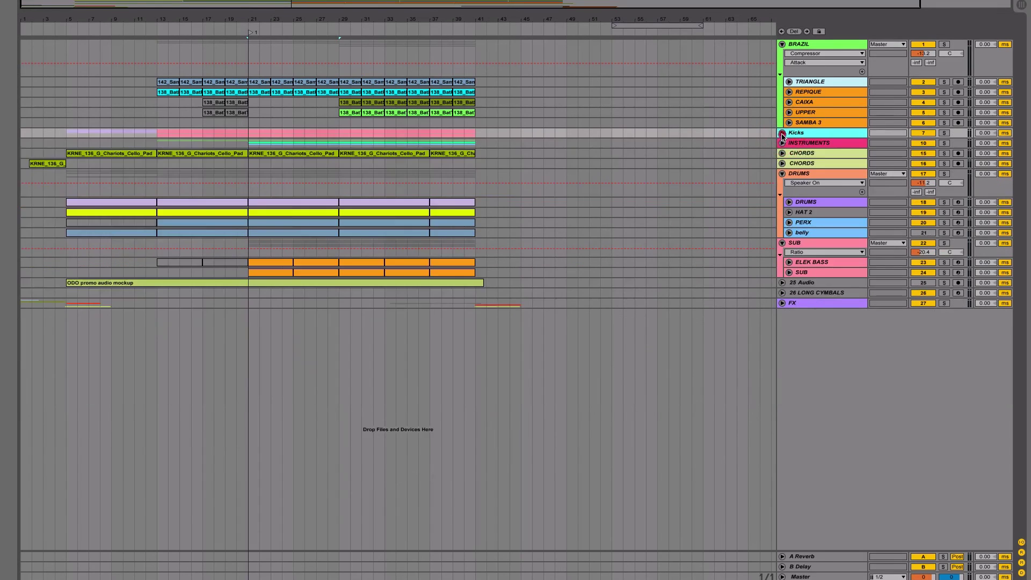
left_click(782, 134)
- Colour the Kicks group yellow and check it both collapsed and expanded
right_click(801, 133)
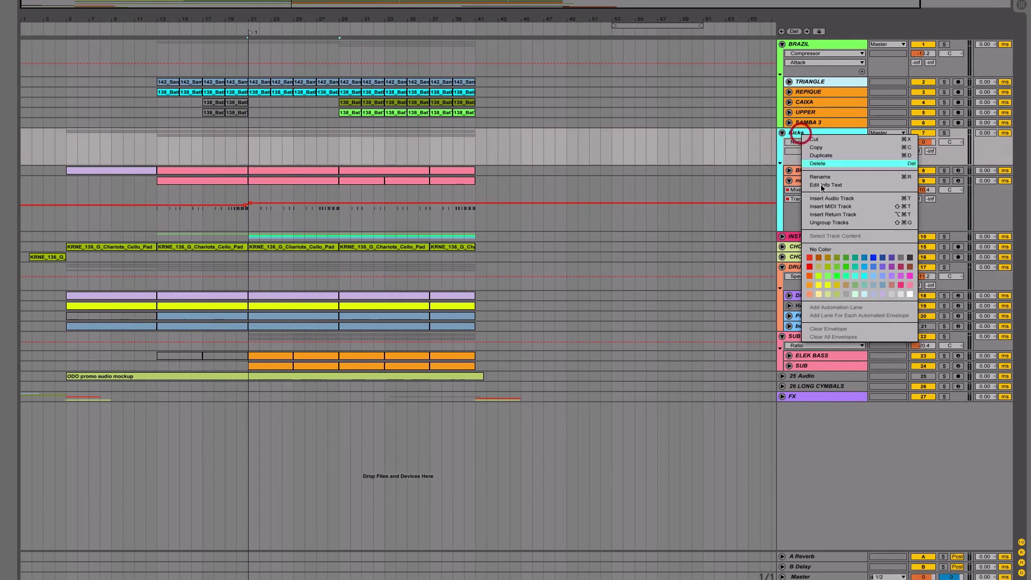
left_click(823, 285)
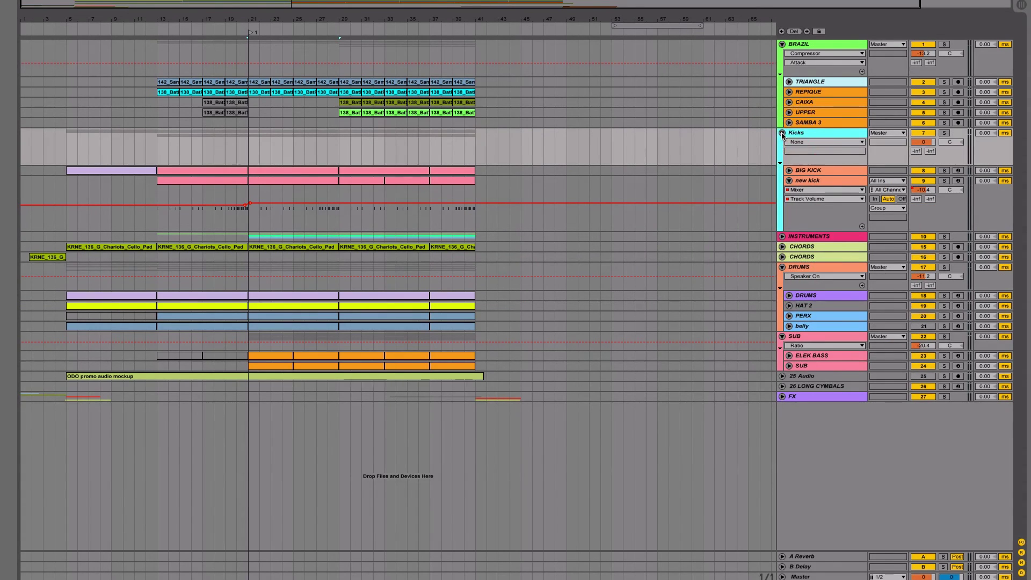
left_click(782, 133)
left_click(782, 133)
- Hide the track delay controls and deactivate the new kick track
left_click(850, 181)
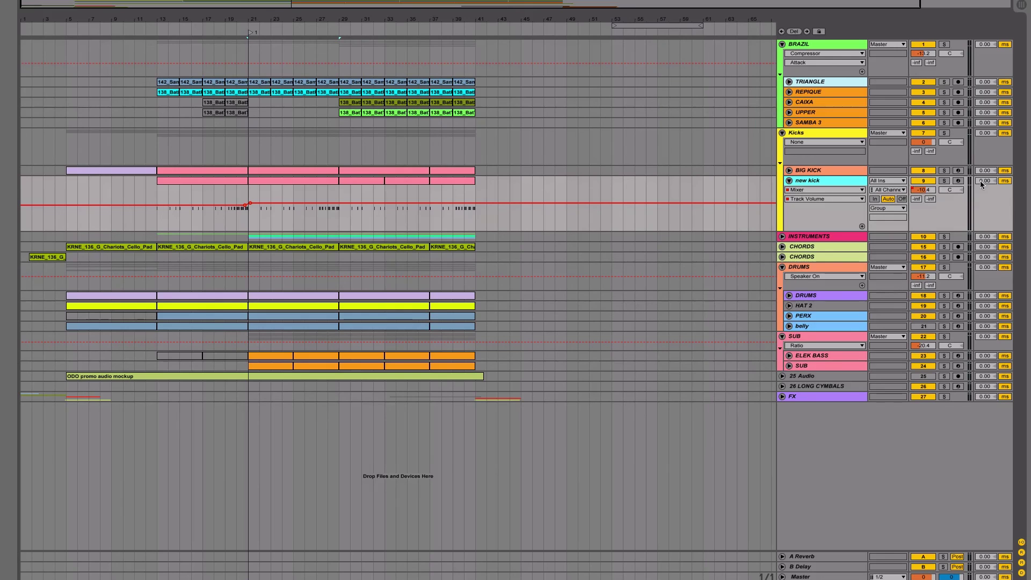
left_click(1022, 573)
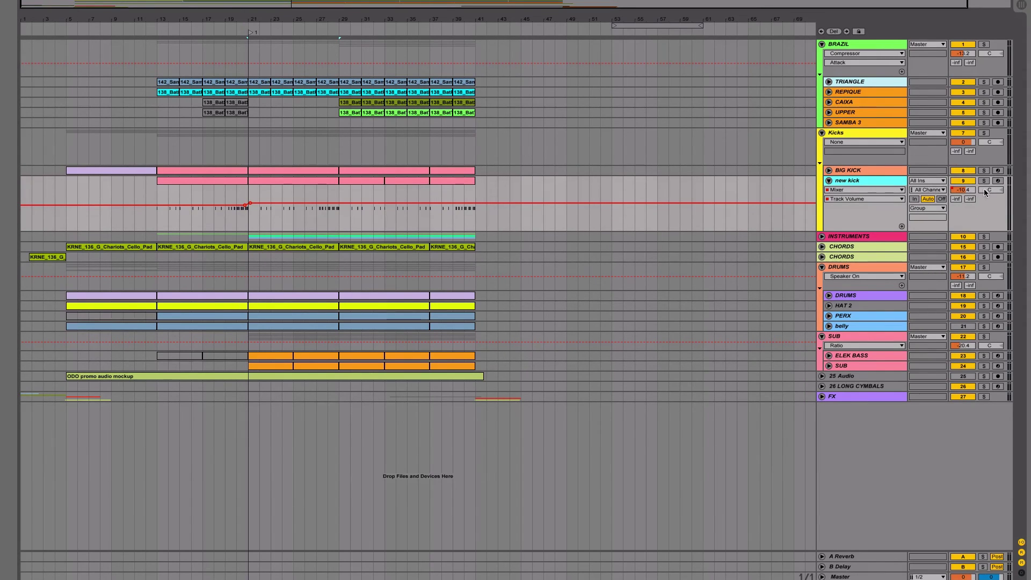
left_click(969, 182)
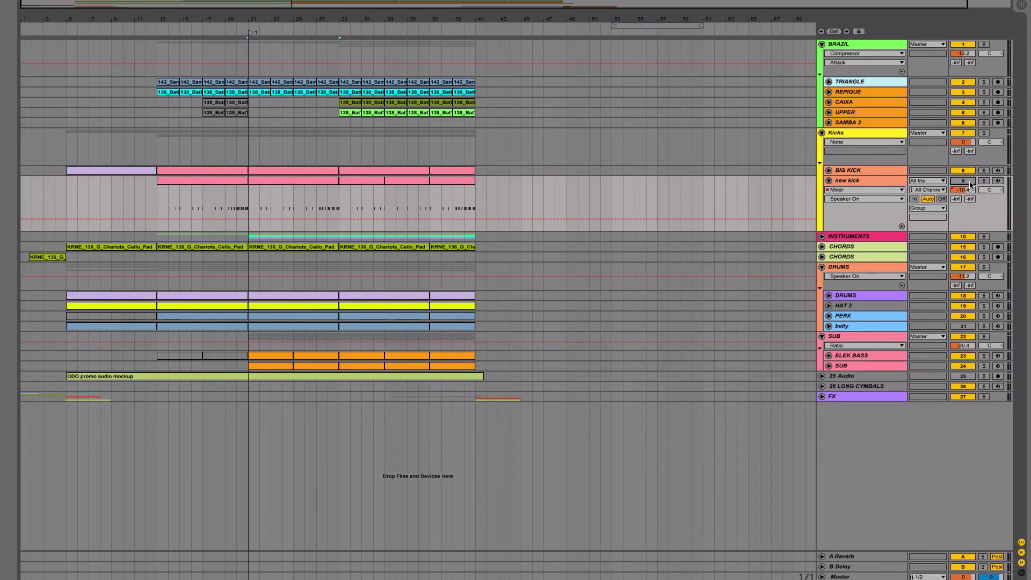
left_click(969, 182)
left_click(969, 182)
- Solo the new kick track to play the arrangement with it, remove the solo and stop playback
left_click(983, 181)
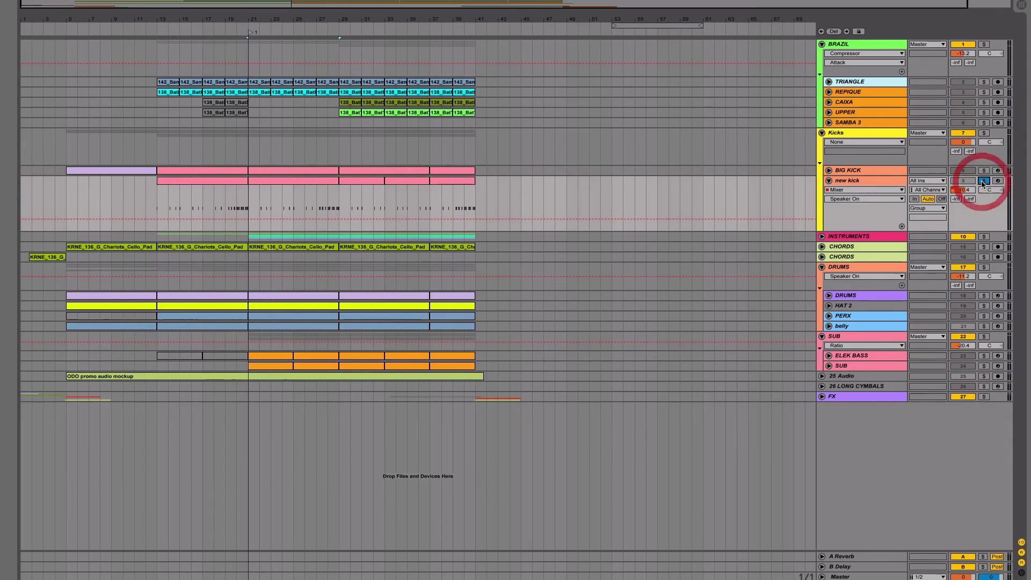
key("space")
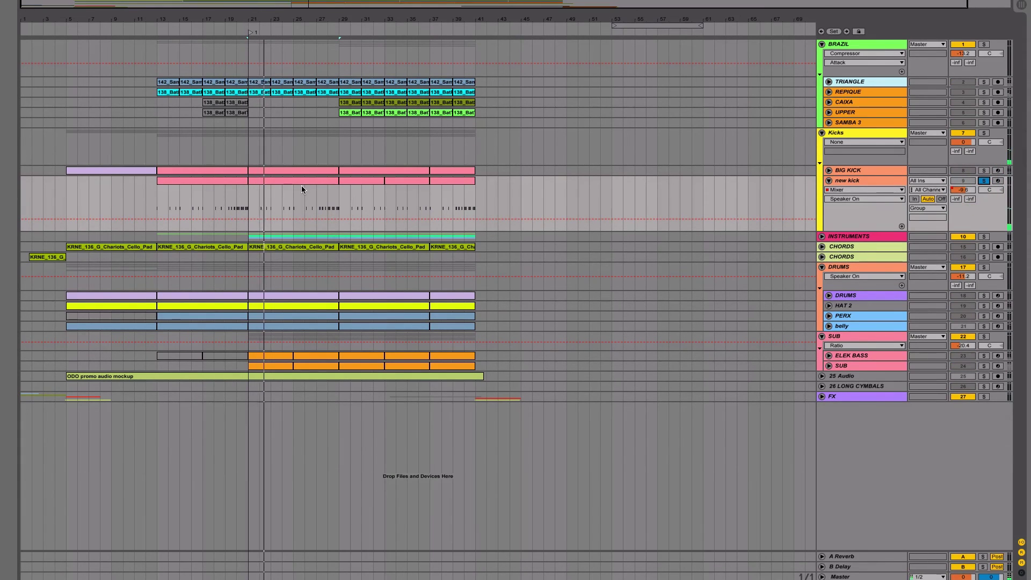
left_click(986, 181)
key("space")
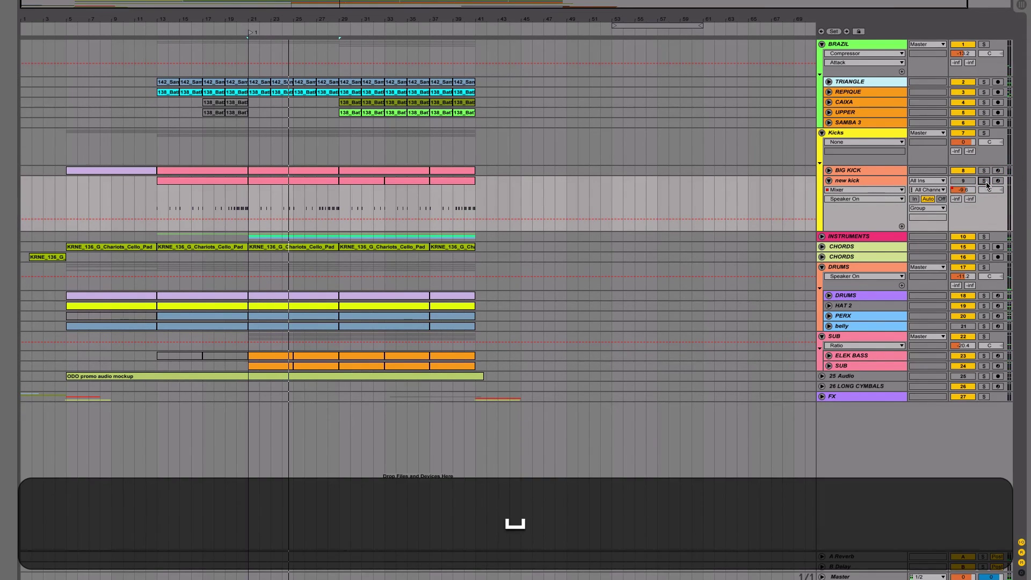
- Arm the new kick track for recording and try a test note on it while it is deactivated
left_click(992, 199)
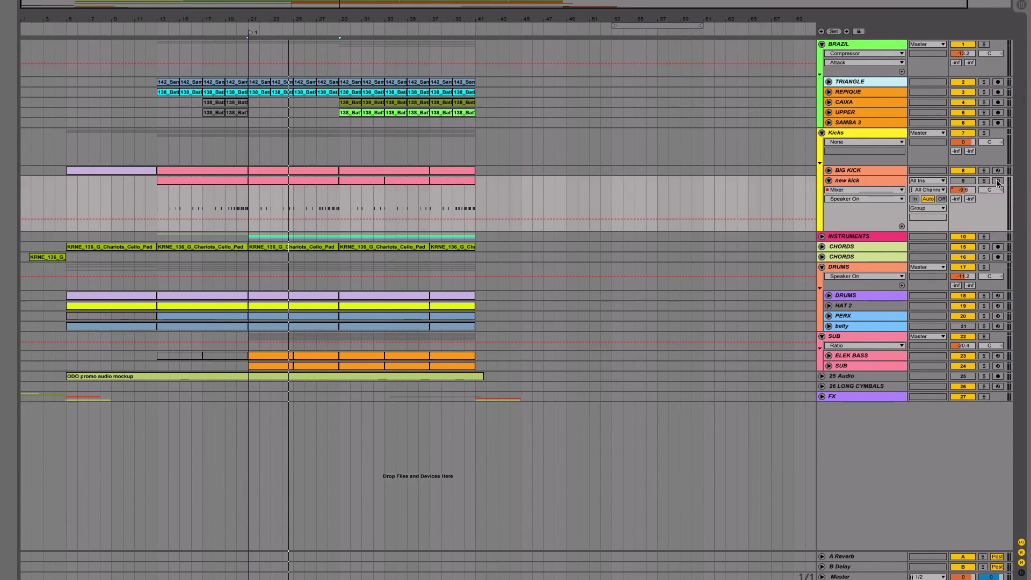
left_click(997, 181)
left_click(476, 197)
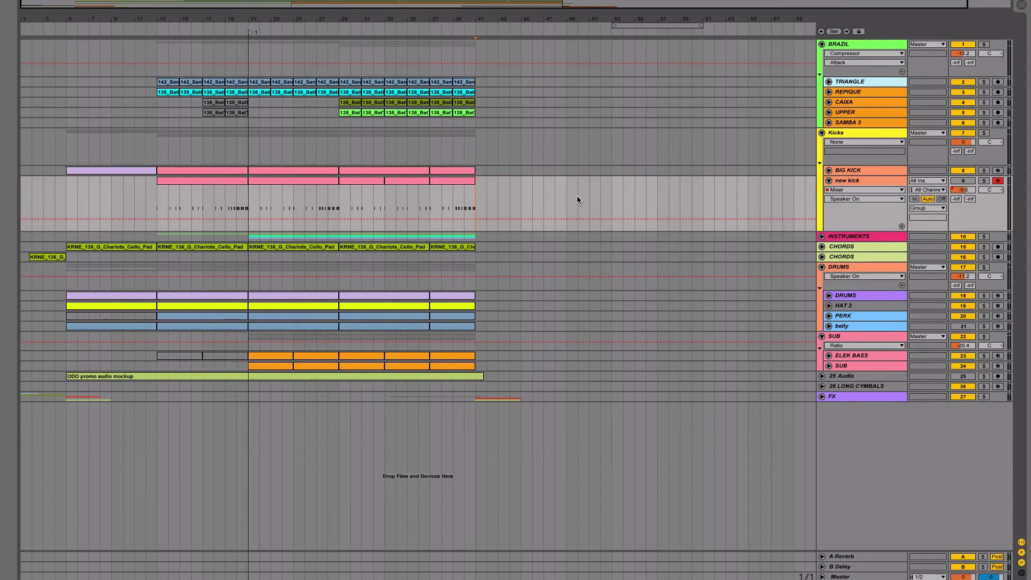
left_click(567, 203)
left_click(877, 179)
key("d")
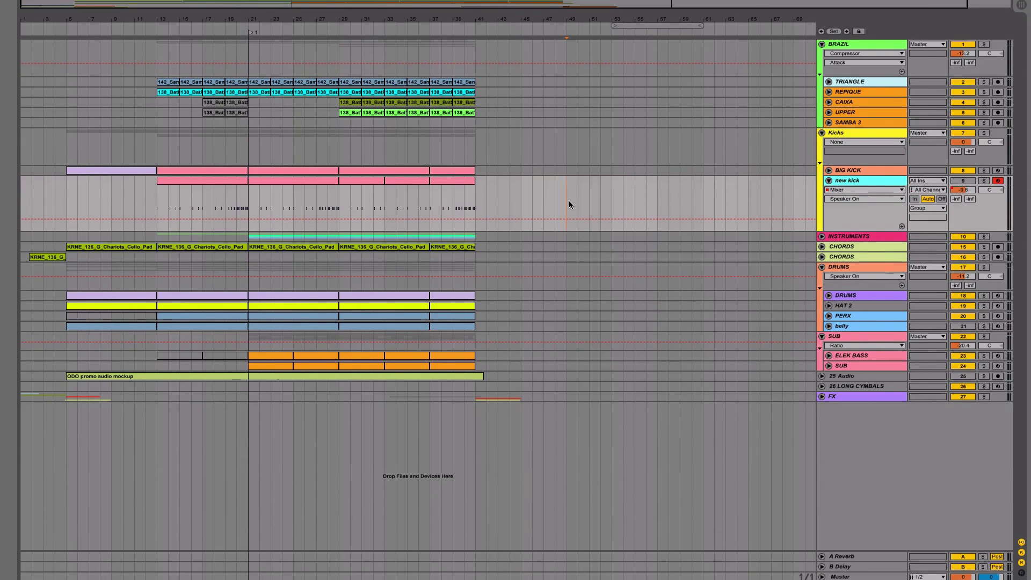
- Reactivate the new kick track and play test notes on it with recording armed
left_click(959, 180)
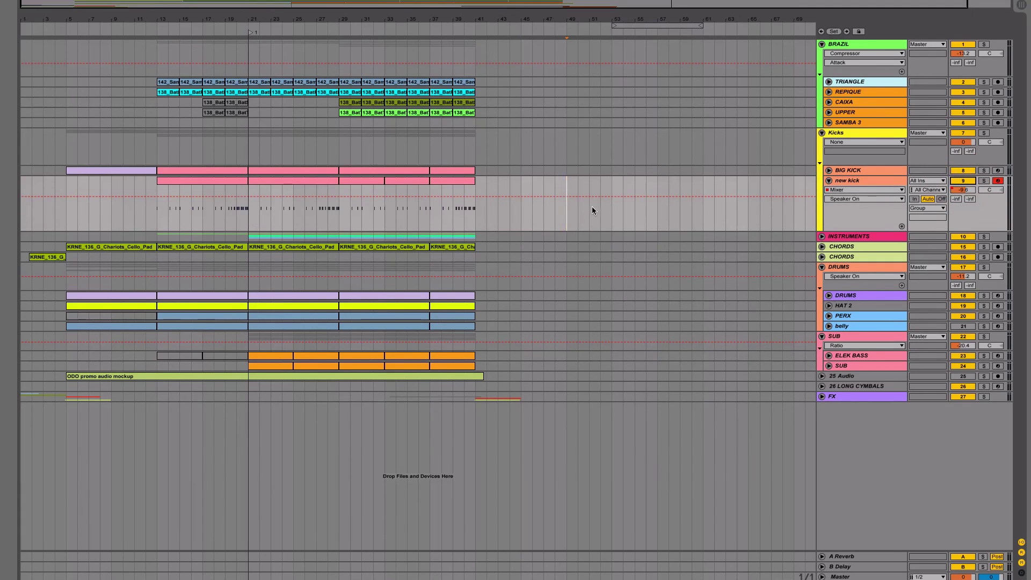
key("f")
key("d")
- Disarm the new kick track, try a test note, toggle its arming once more and select the track
left_click(998, 182)
key("d")
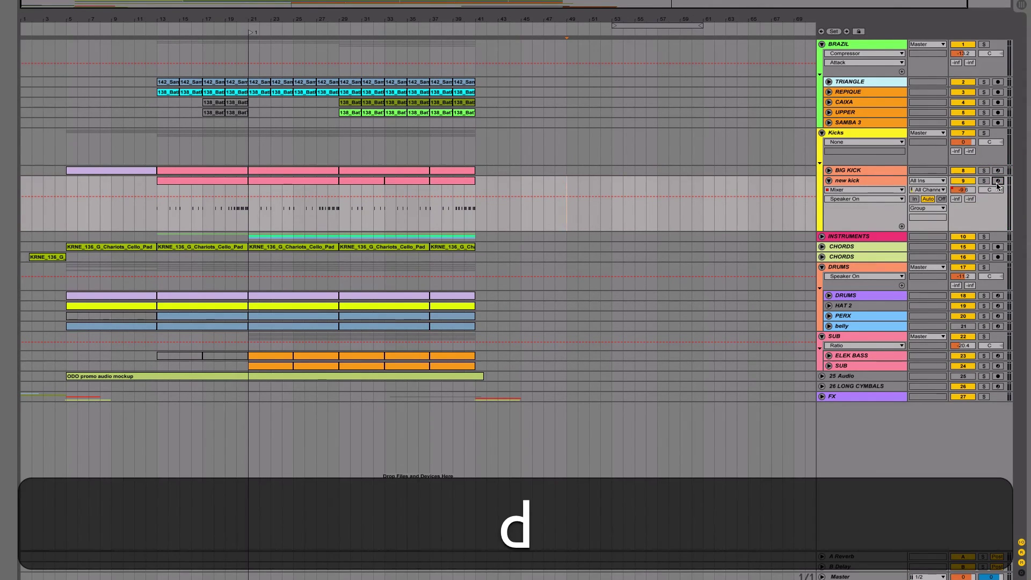
left_click(997, 182)
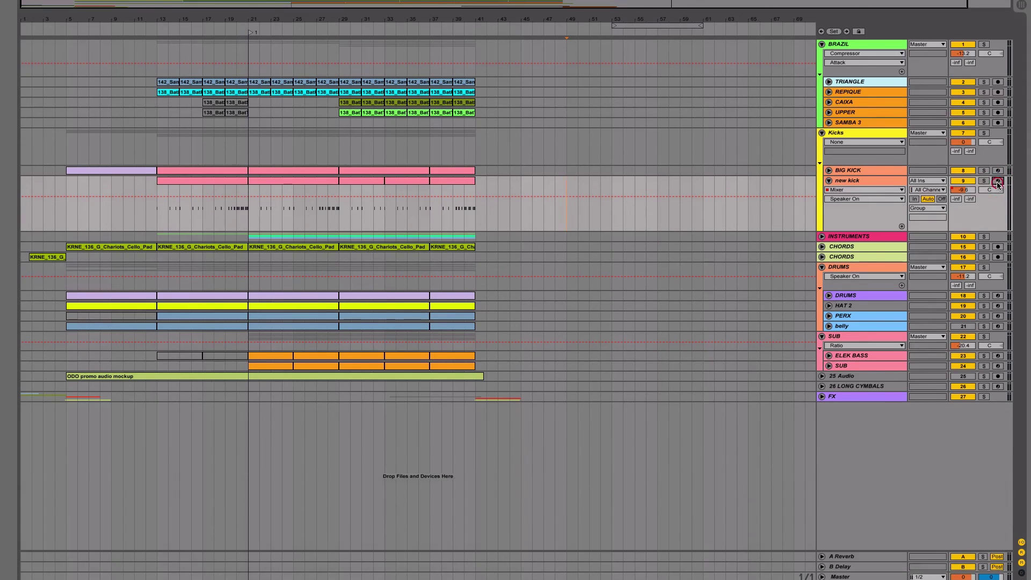
left_click(997, 183)
left_click(873, 180)
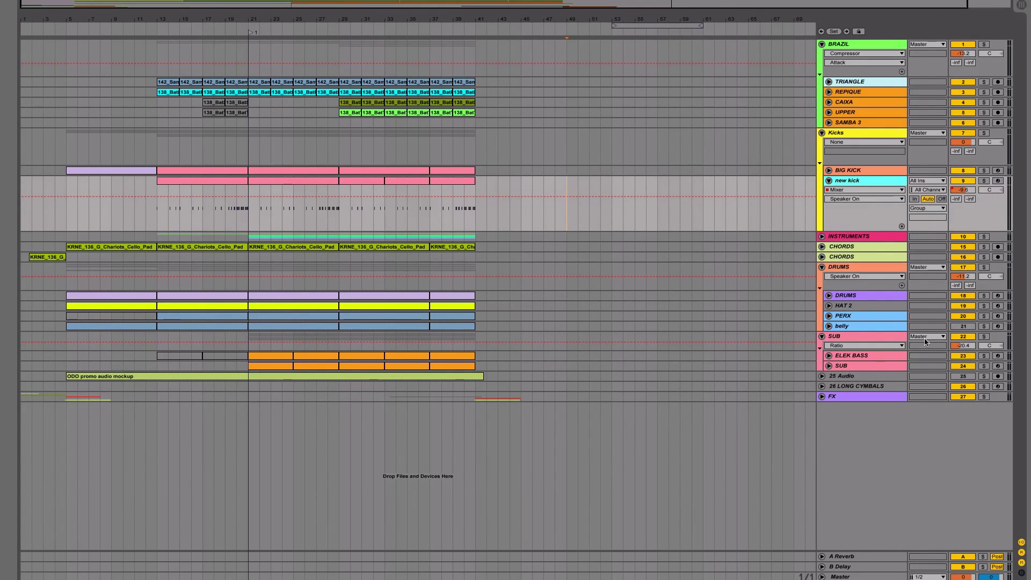
- Unfold the 25 Audio track to view its waveform and mixer controls, and fold it again
left_click(836, 377)
left_click(822, 376)
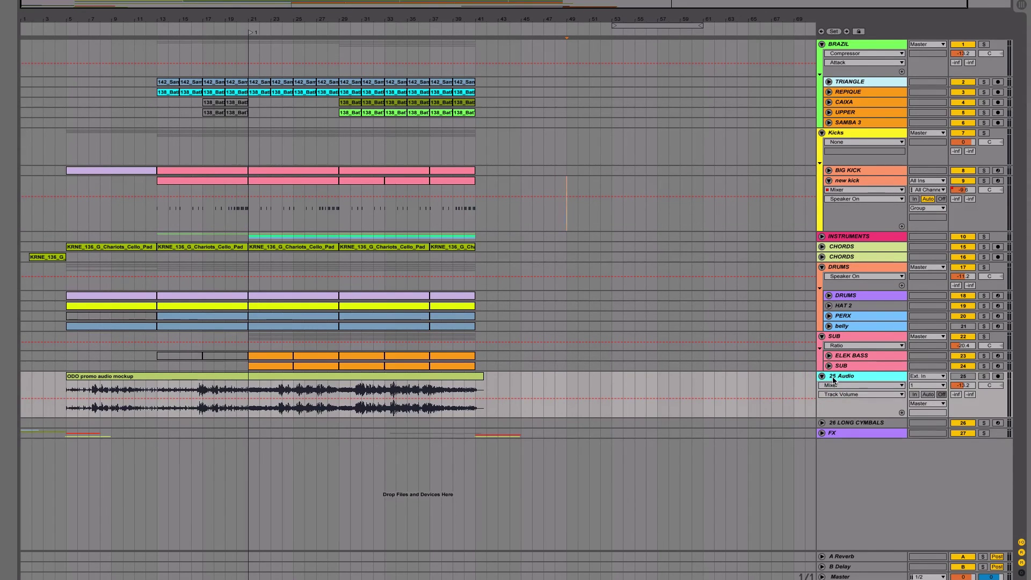
left_click(825, 377)
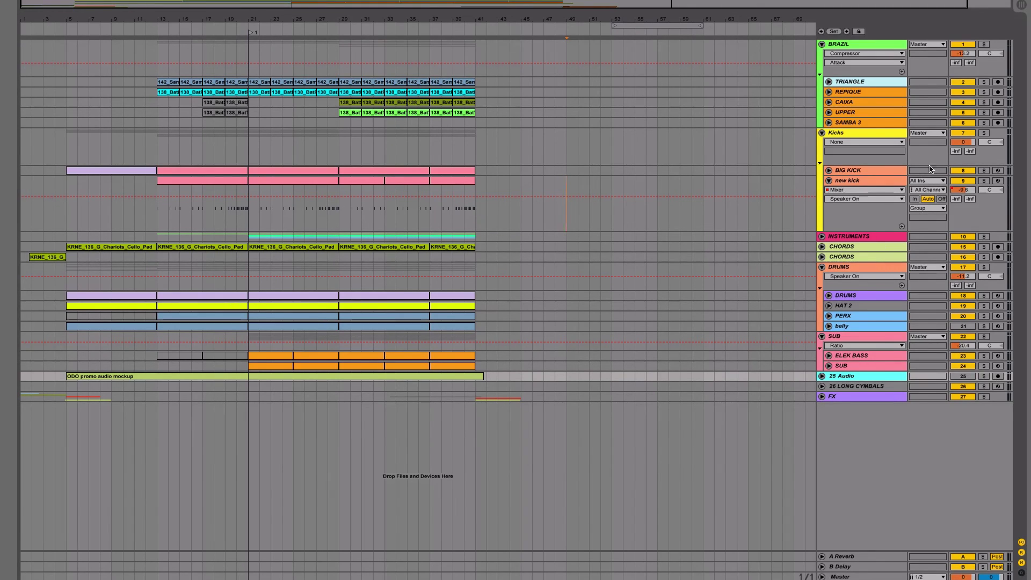
left_click(893, 188)
left_click(892, 188)
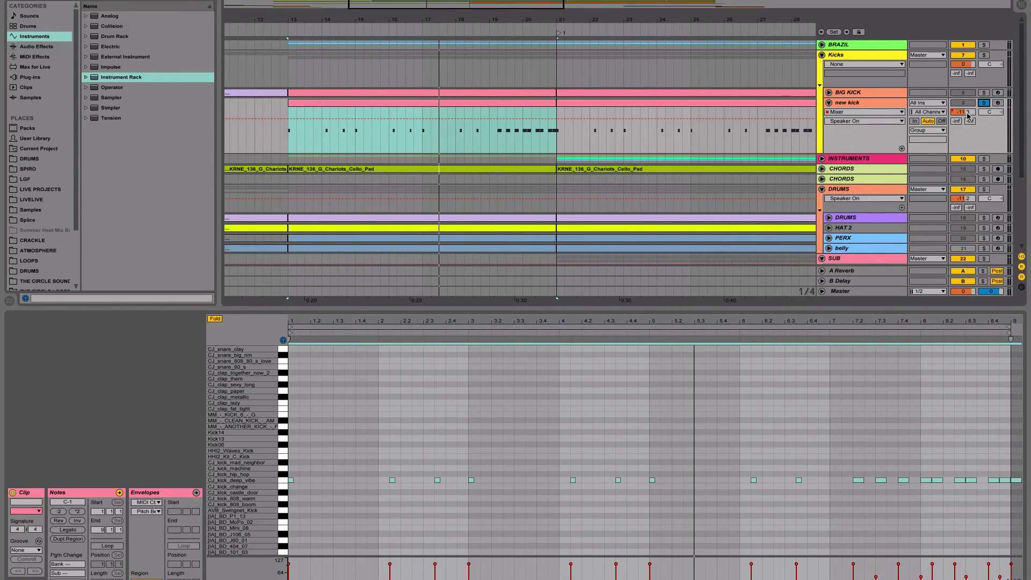
- Raise the new kick track's volume to -4.2 dB and set its panning to 50R
left_click(967, 116)
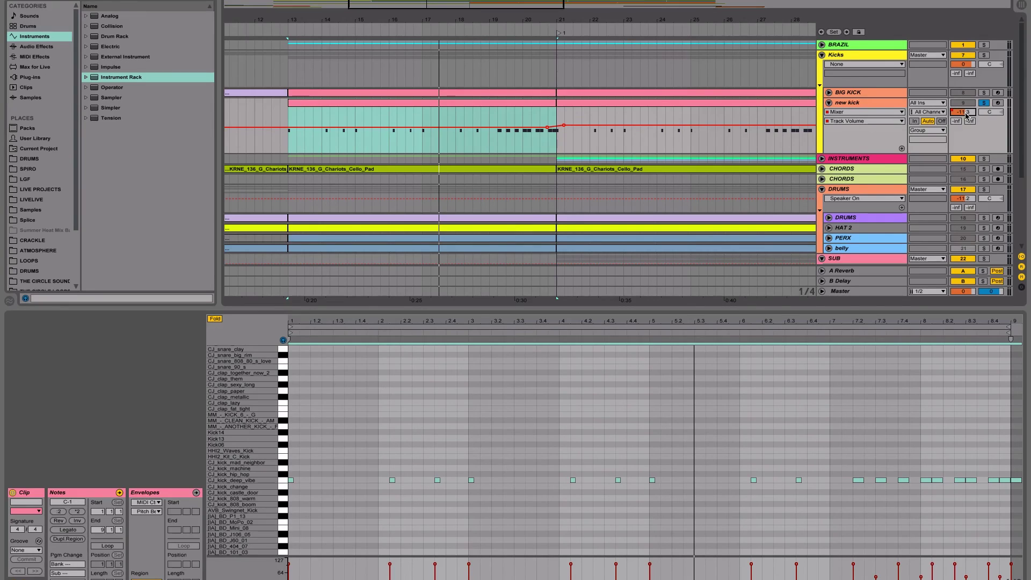
left_click_drag(965, 113, 965, 105)
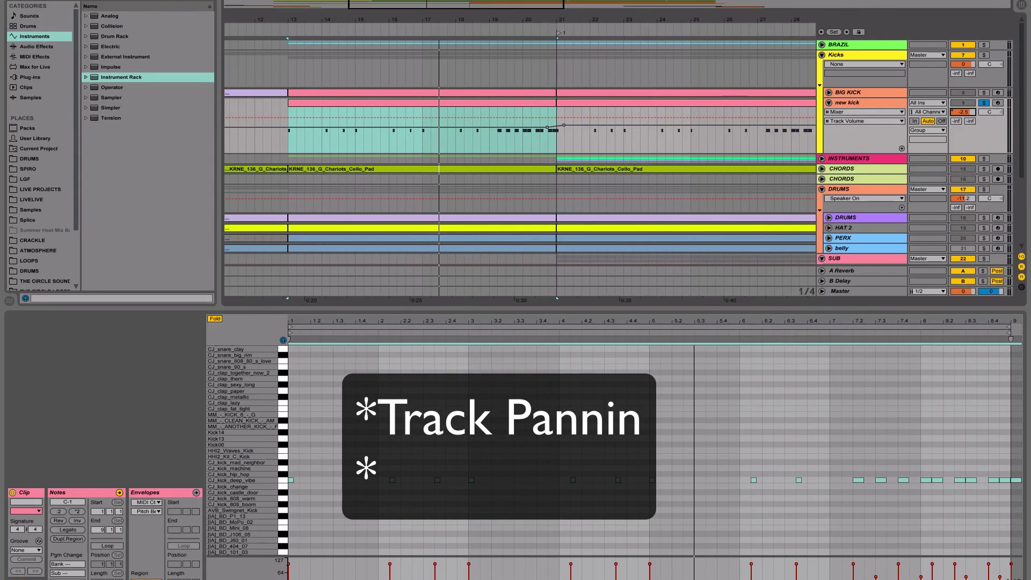
left_click(992, 112)
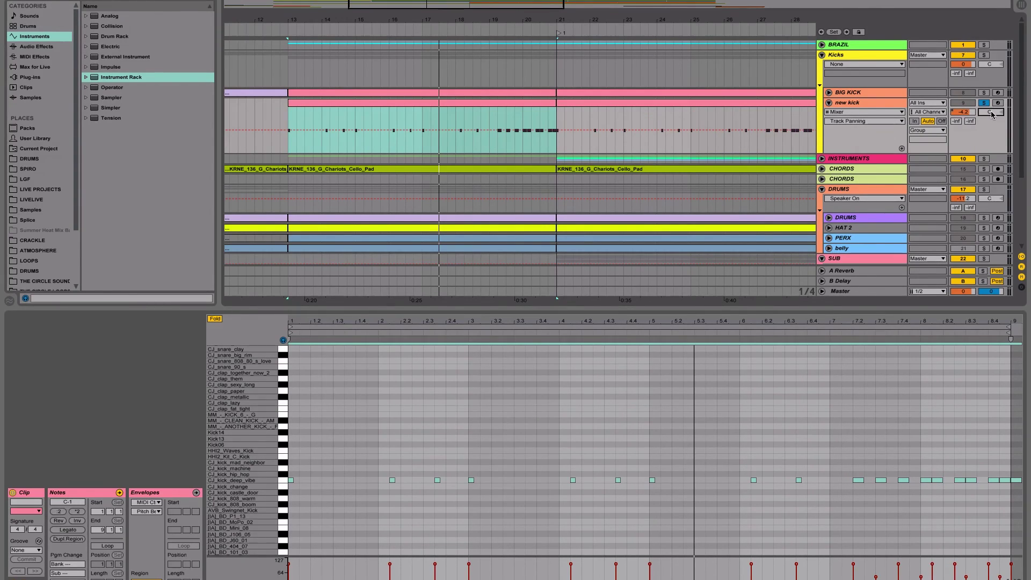
left_click_drag(991, 113, 991, 86)
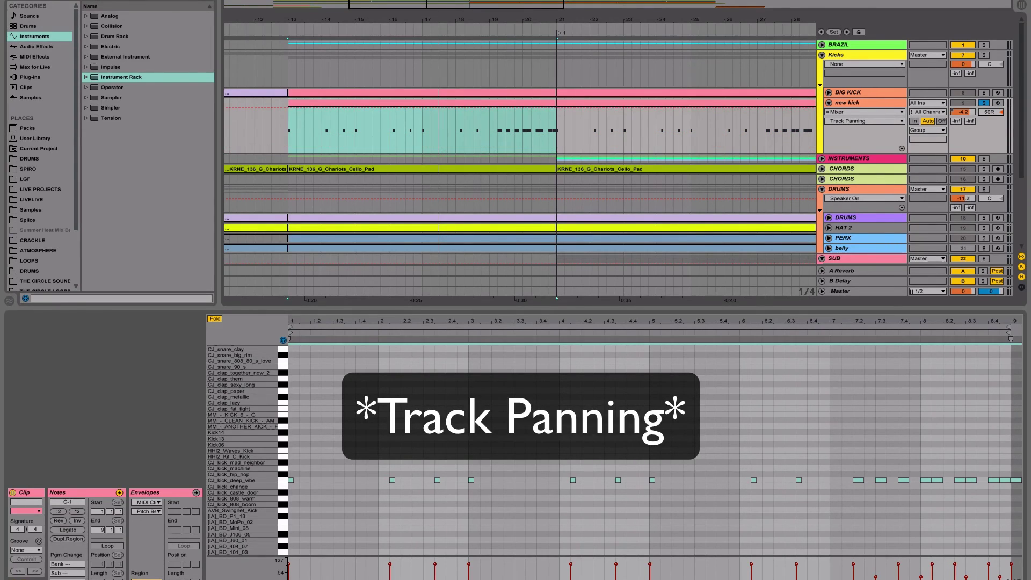
- Unsolo the new kick track, solo the INSTRUMENTS group for playback and unfold the group
left_click(984, 102)
left_click(982, 159)
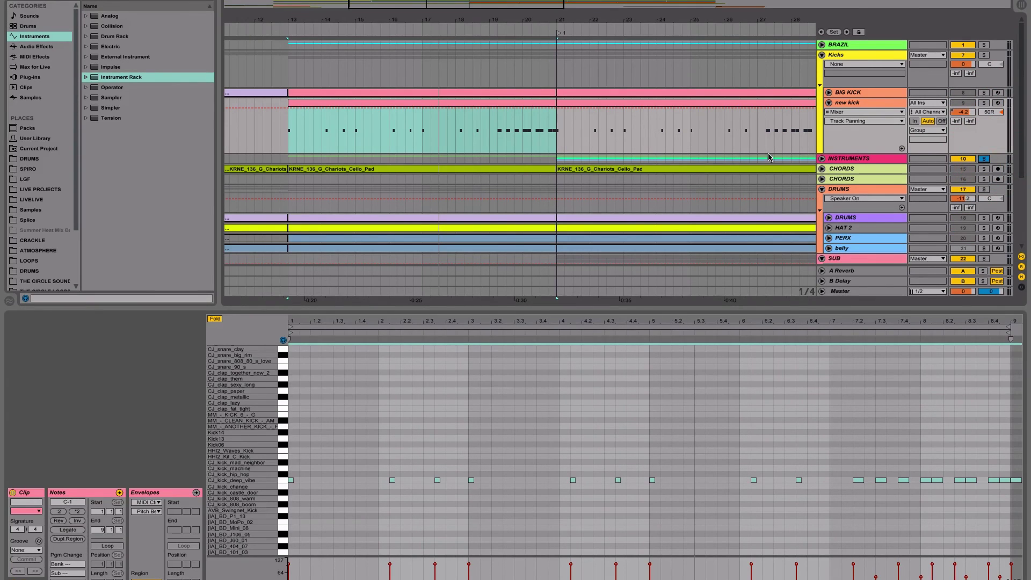
key("space")
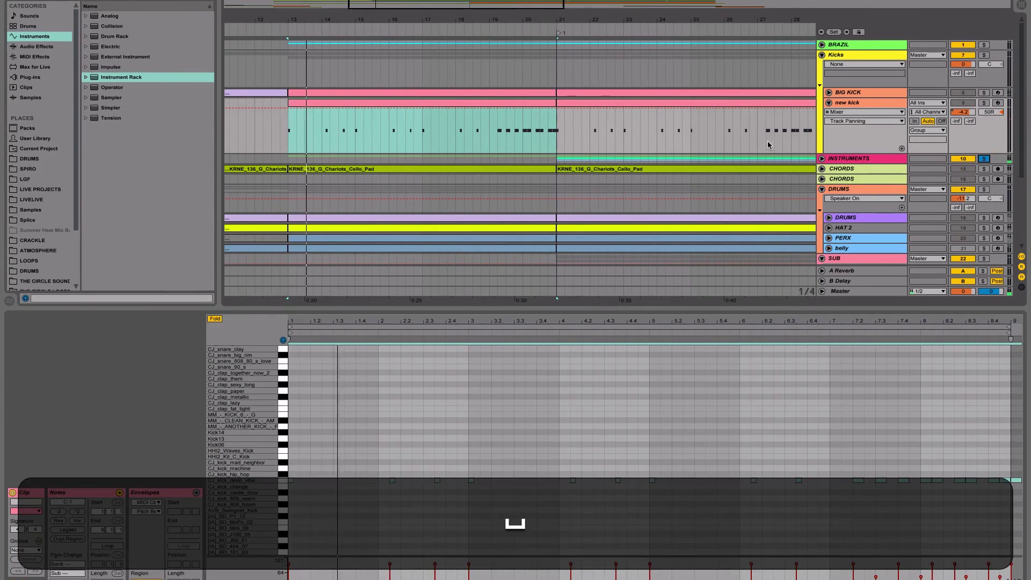
left_click(821, 159)
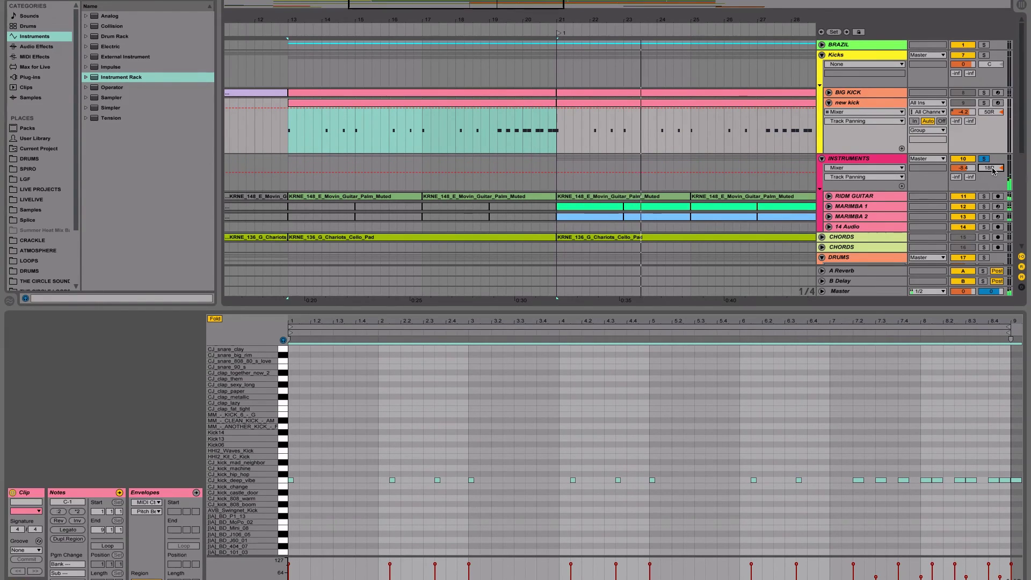
- Stop playback and reset the INSTRUMENTS group's panning to 0
key("space")
type("0")
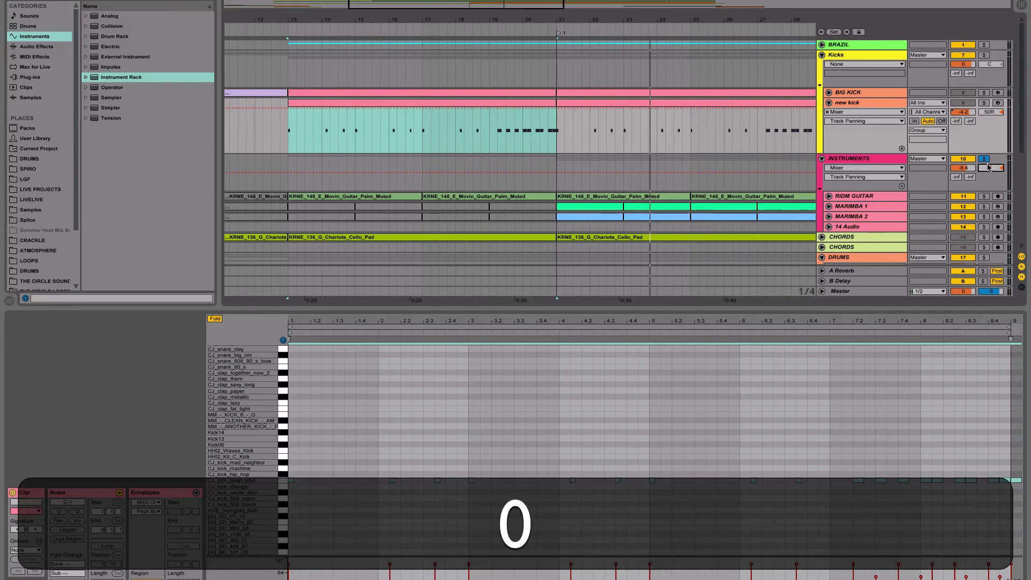
key("Return")
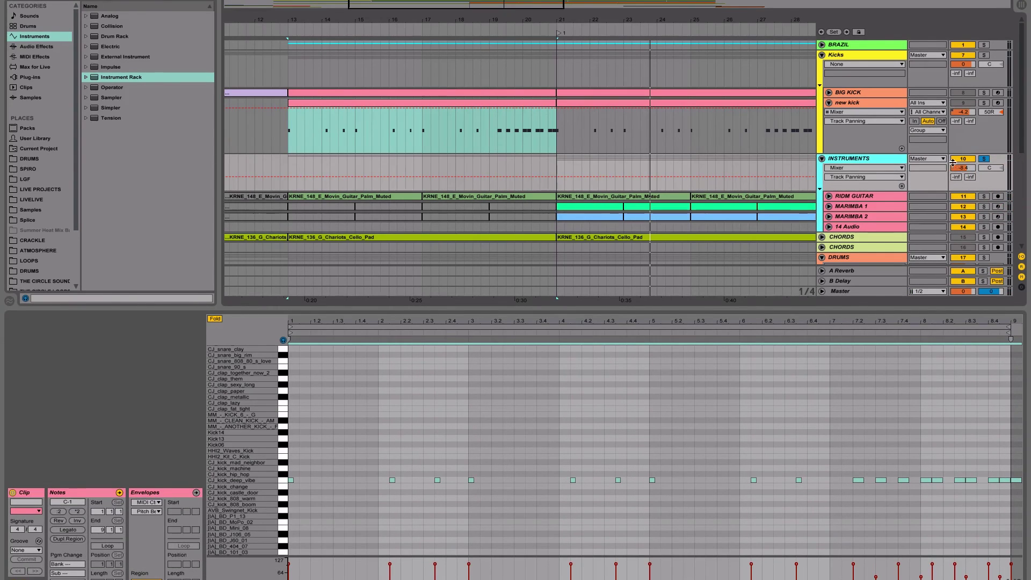
- Display the INSTRUMENTS group's track volume automation, followed by its track panning automation
left_click(961, 169)
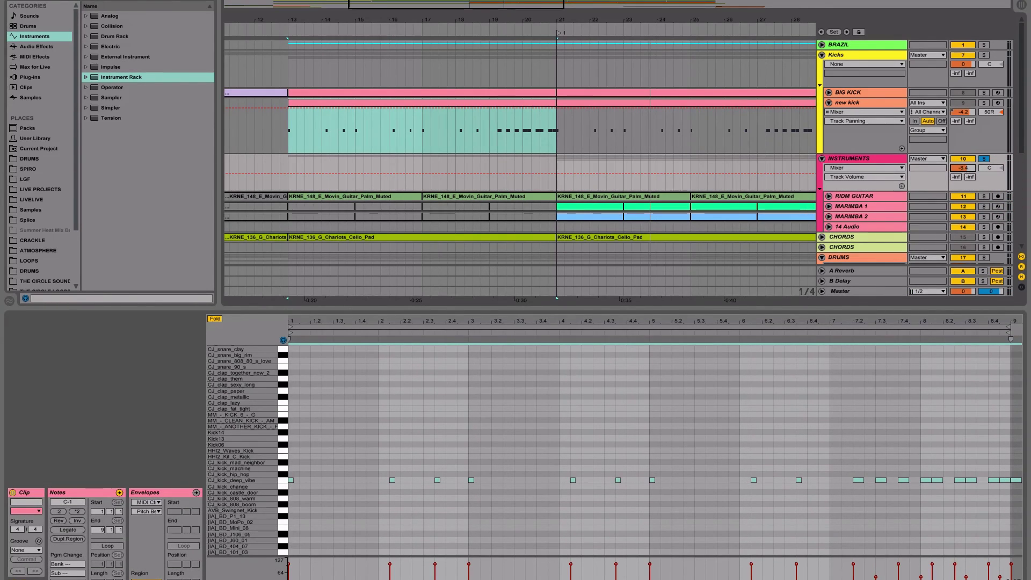
left_click(995, 170)
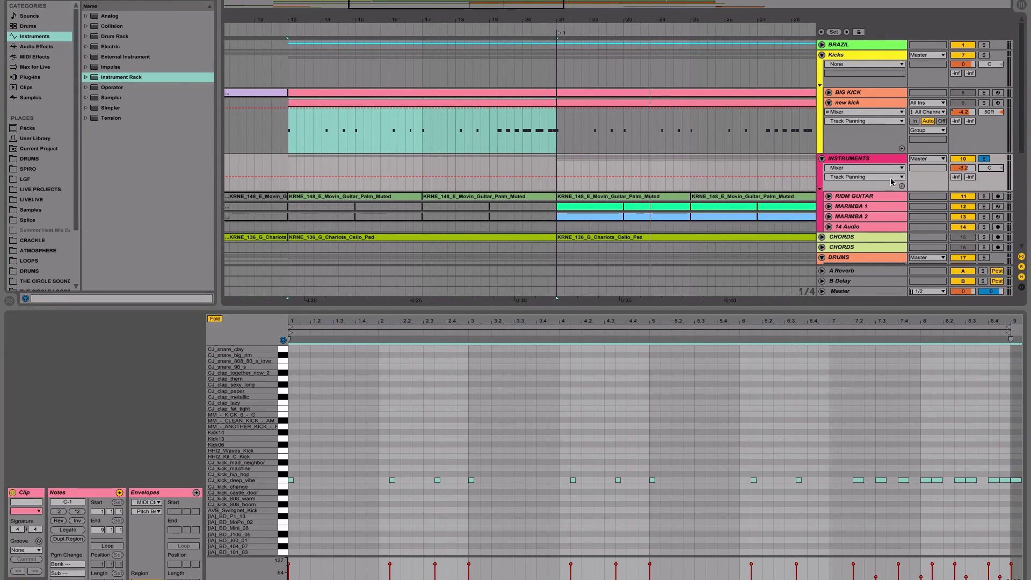
left_click(829, 172)
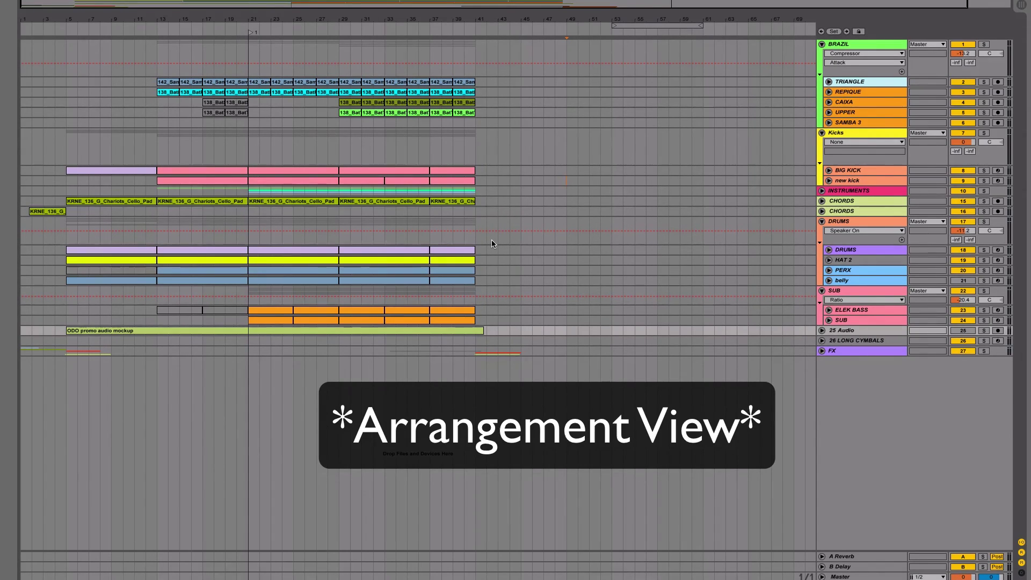
- Switch to Session View and move the clip in the first CHORDS track to scene 4
key("Tab")
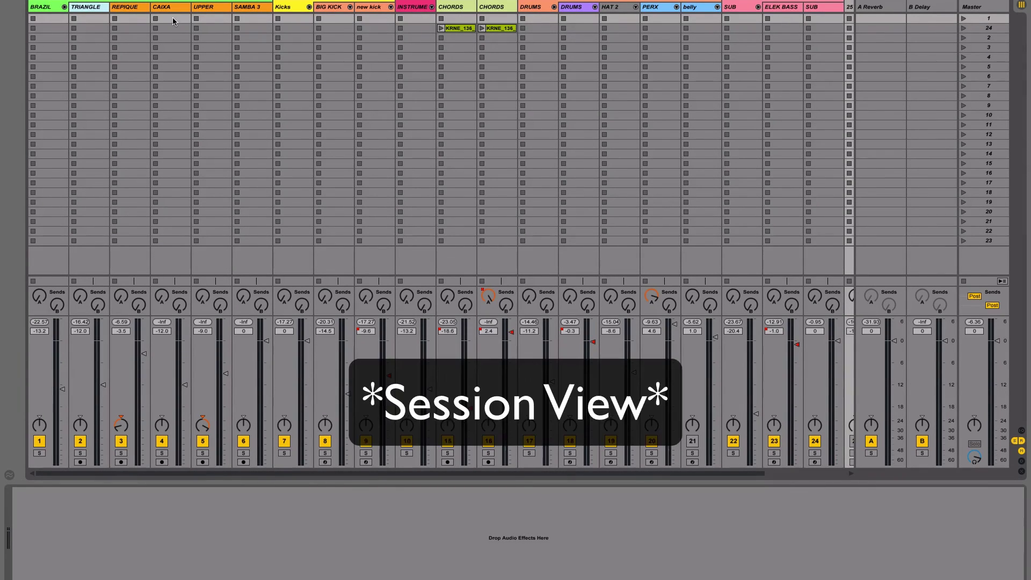
left_click(453, 33)
left_click(509, 32)
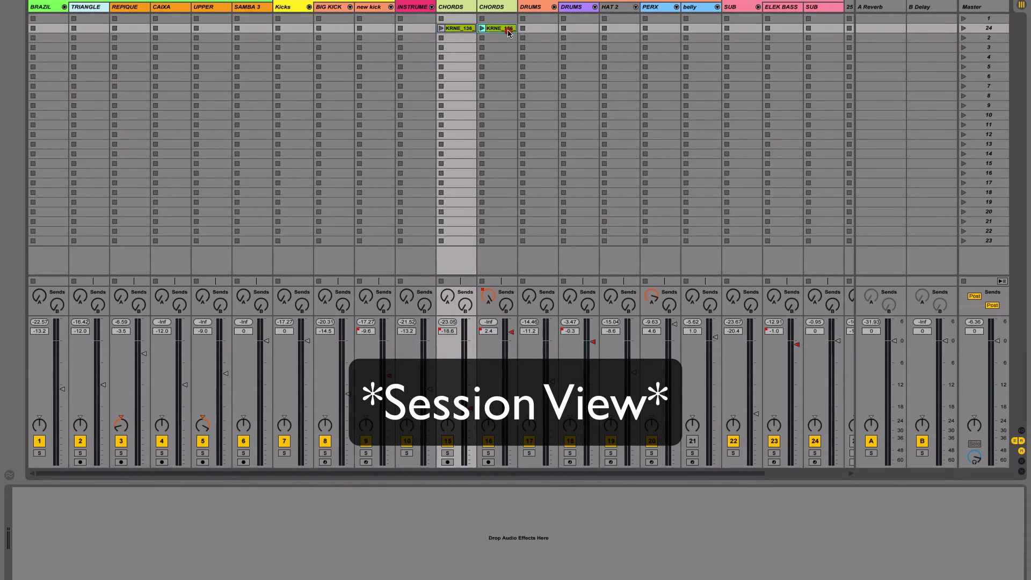
left_click_drag(459, 28, 459, 57)
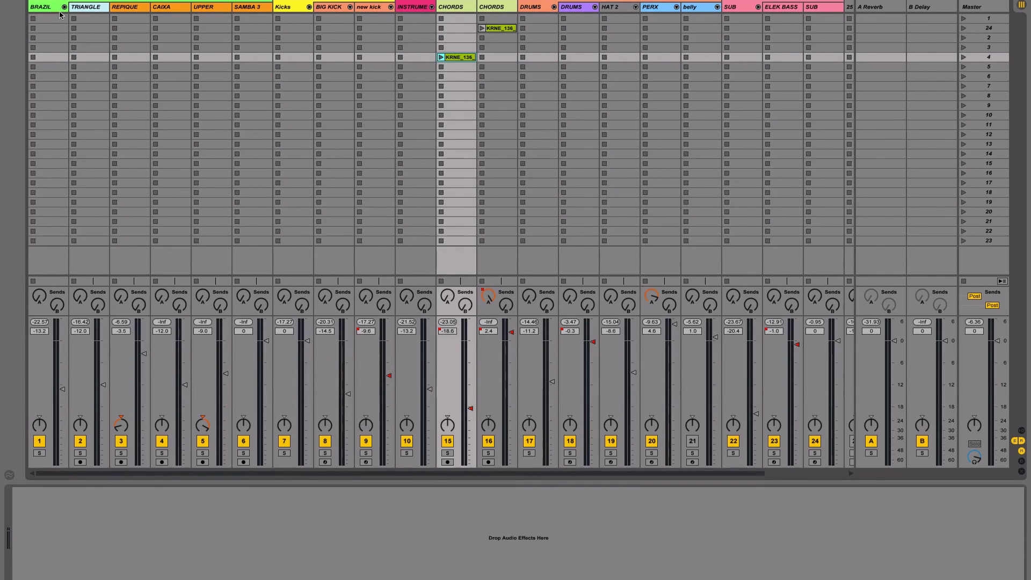
- Select the BRAZIL and Kicks group tracks in turn and return to Arrangement View
left_click(46, 8)
left_click(283, 7)
key("Tab")
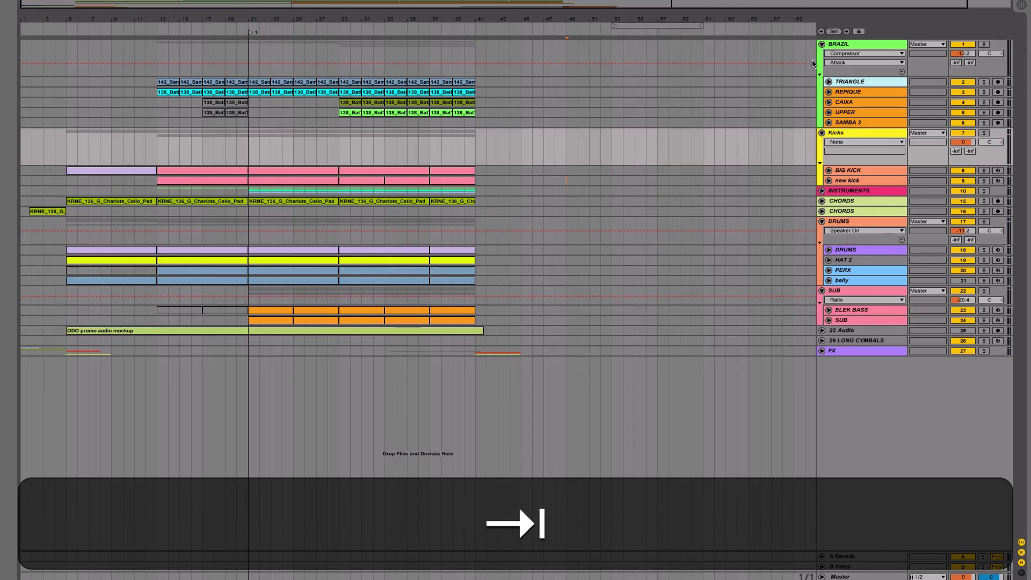
- Move the first CHORDS track's clip to scene 2 in Session View and go back to Arrangement View
key("Tab")
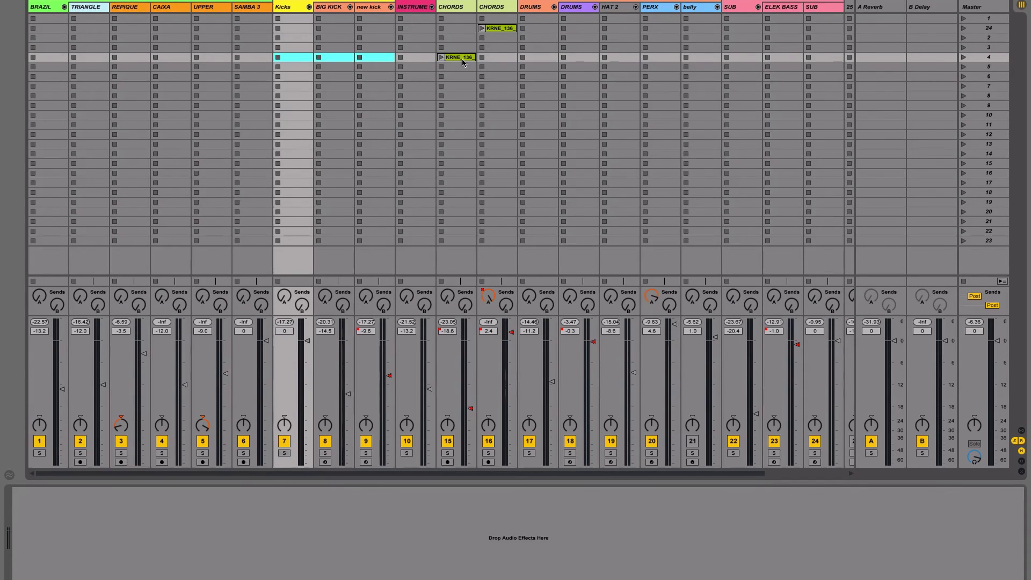
left_click_drag(459, 57, 459, 39)
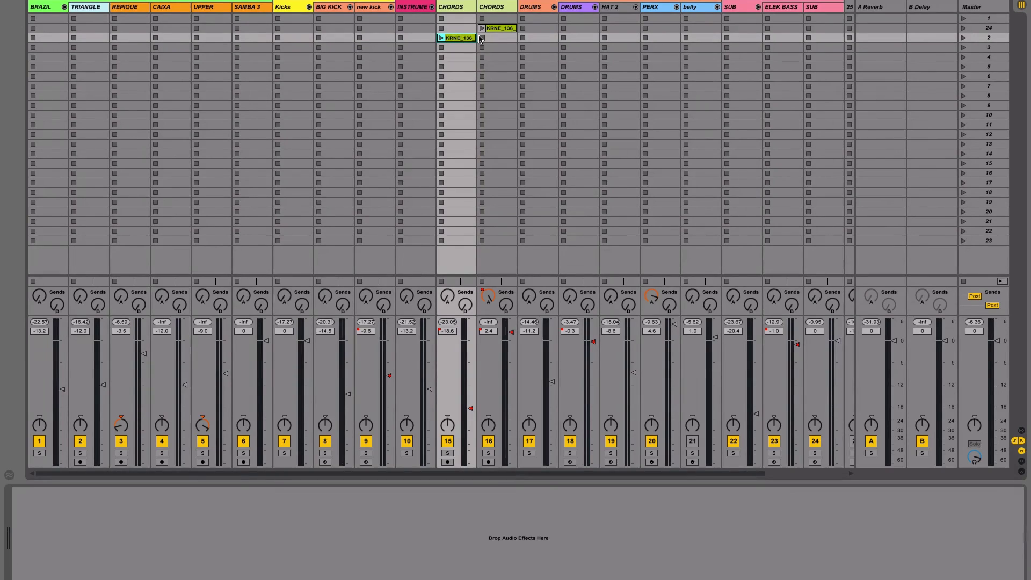
key("Tab")
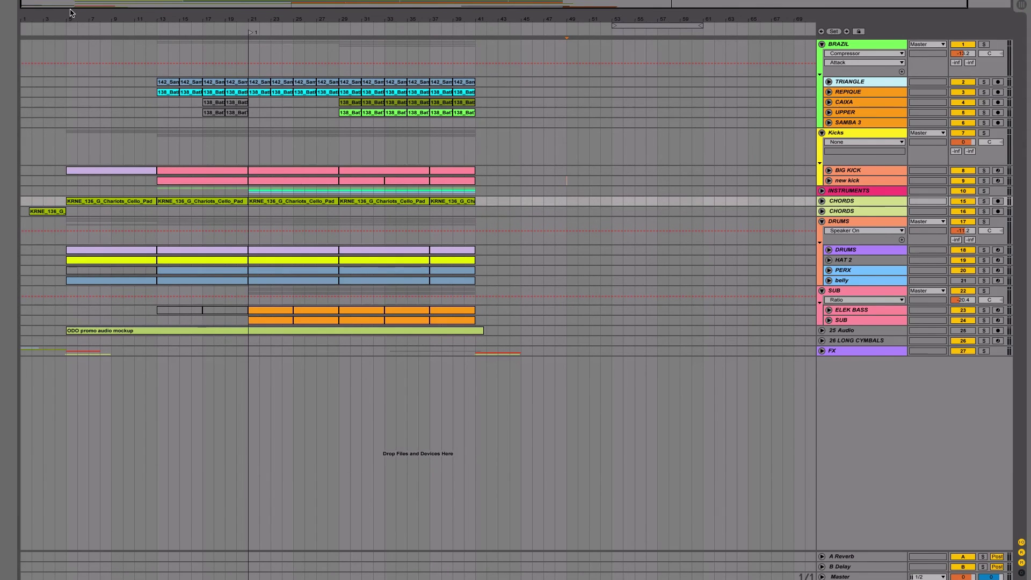
- Show the browser and look through its Audio Effects and MIDI Effects categories
left_click(11, 1)
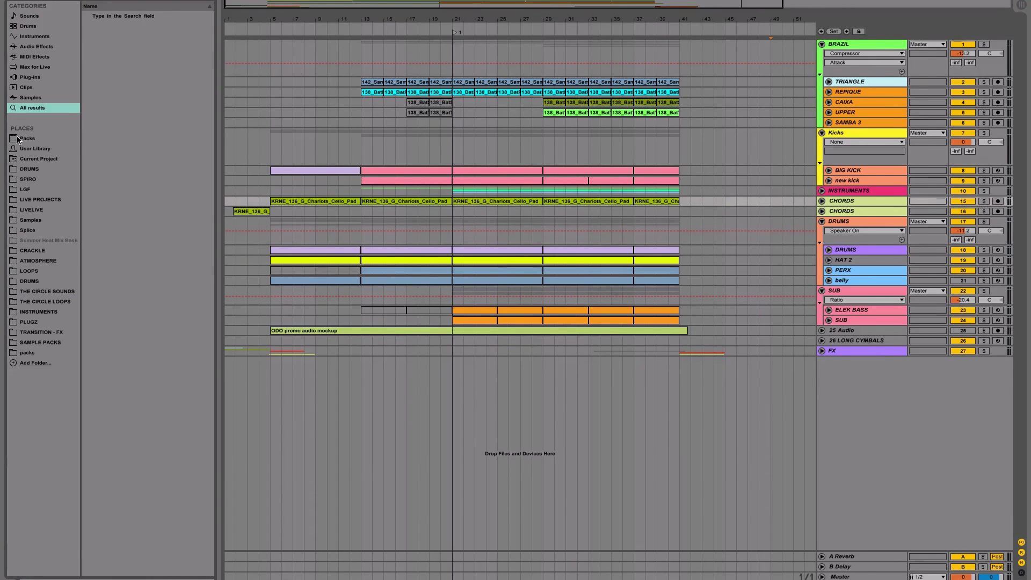
left_click(35, 48)
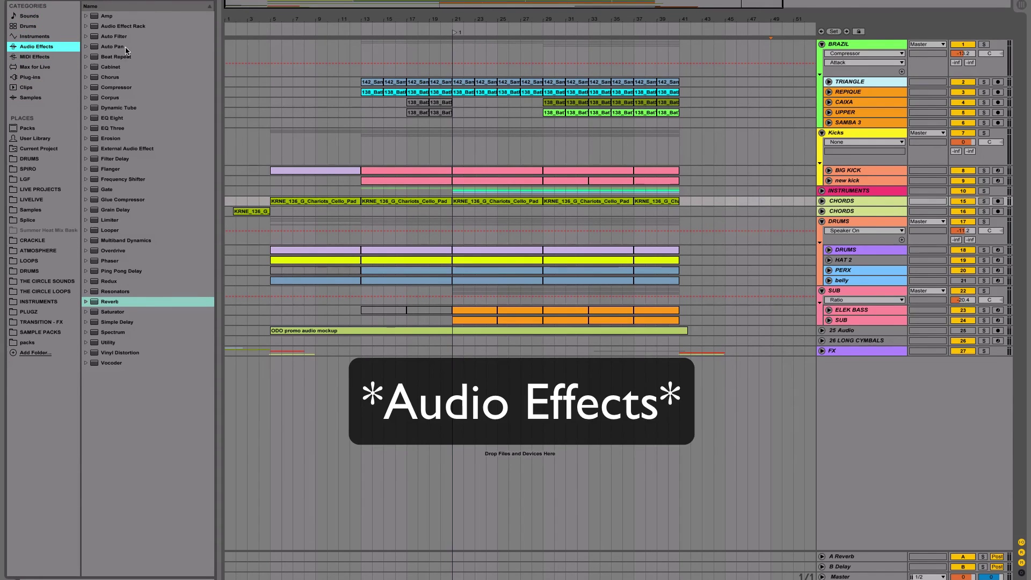
left_click_drag(129, 353, 109, 126)
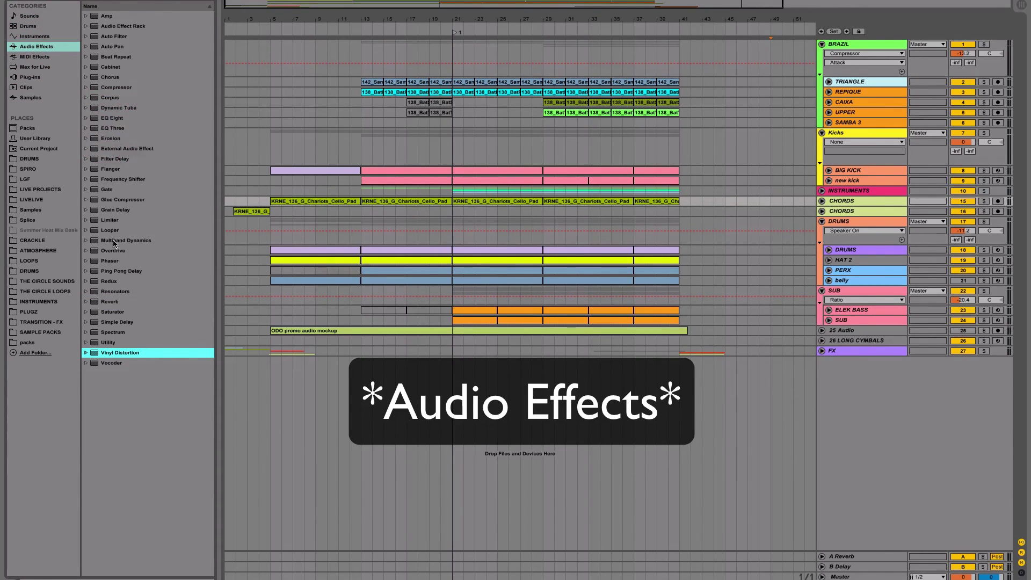
left_click(34, 56)
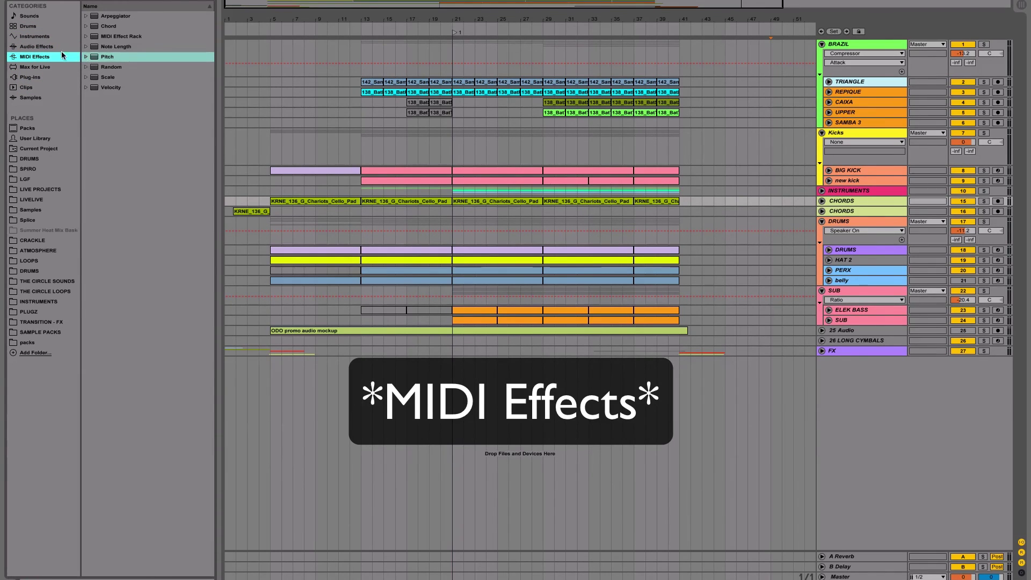
left_click(48, 47)
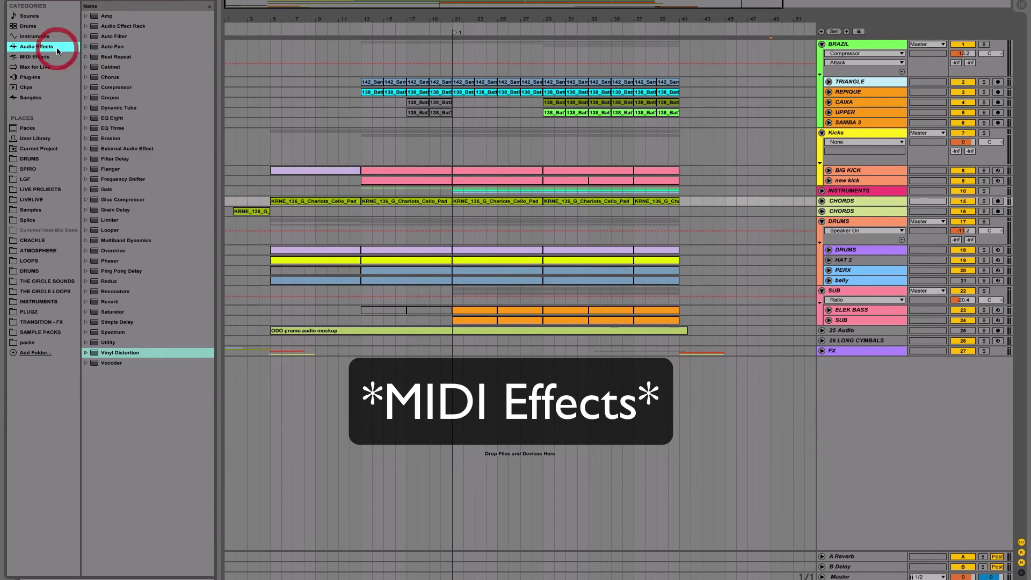
- Browse the Audio Units plug-ins, view Serum under Xfer Records and collapse that vendor folder
left_click(31, 77)
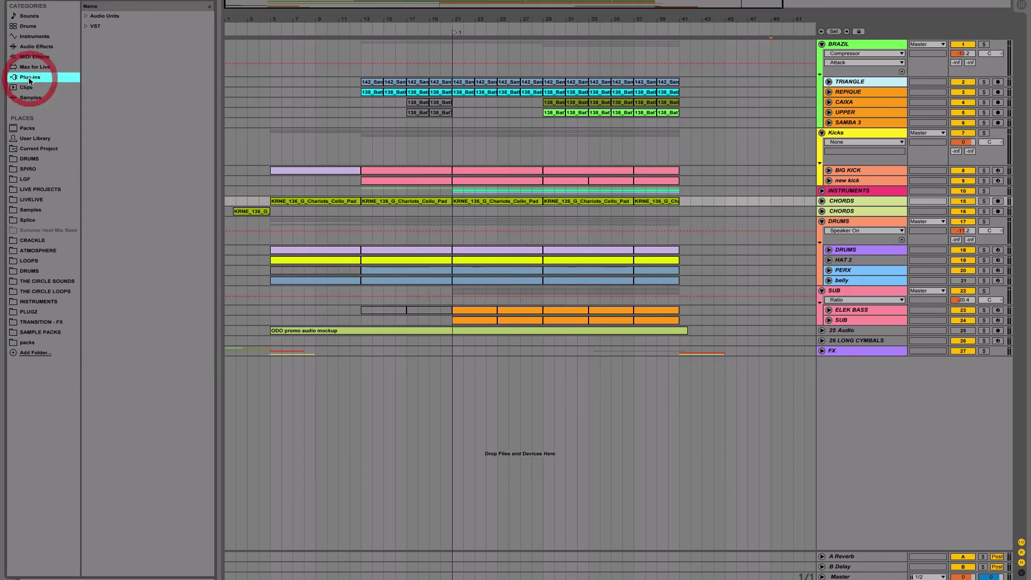
left_click(85, 15)
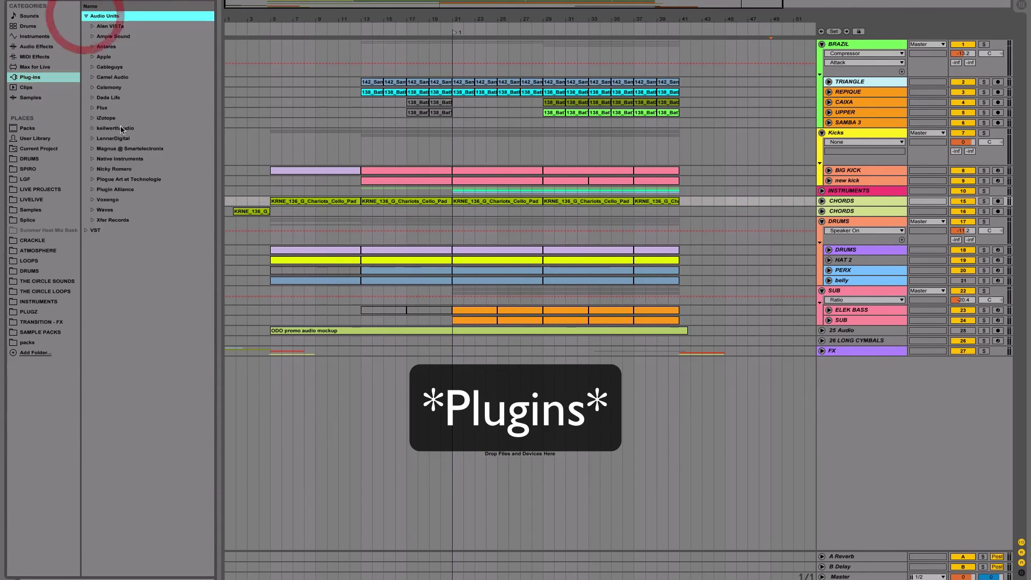
left_click(92, 220)
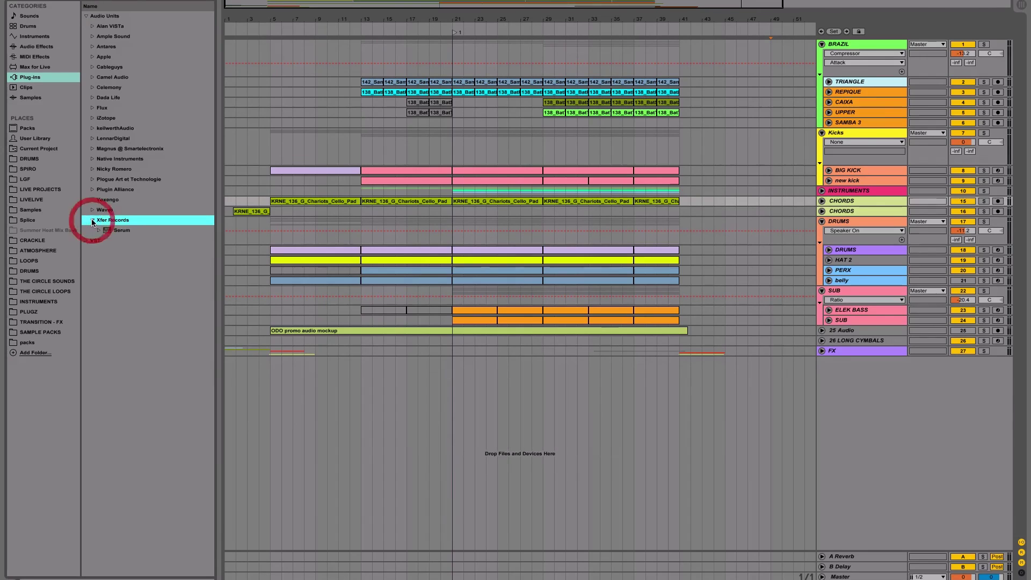
left_click(118, 232)
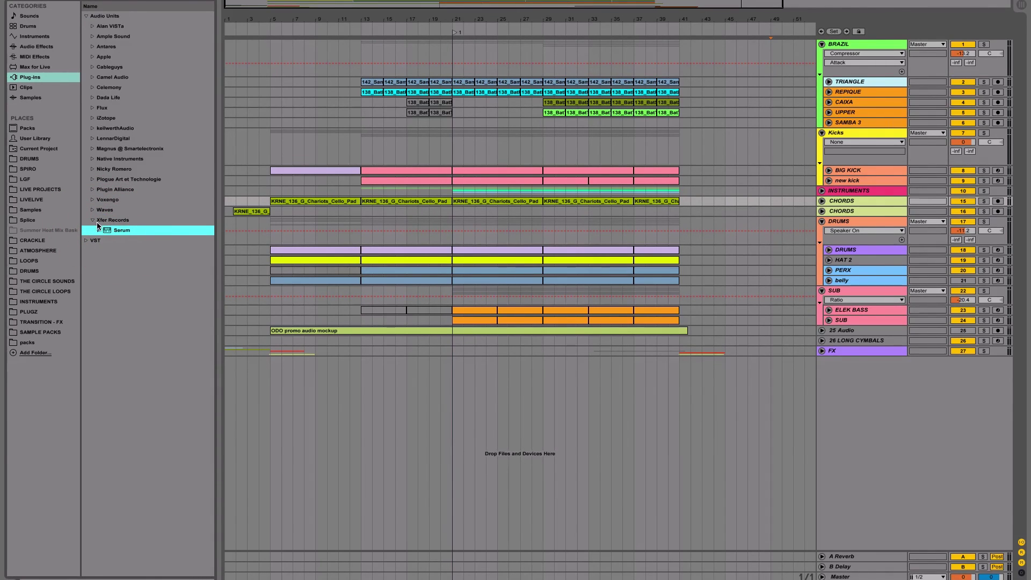
left_click(92, 219)
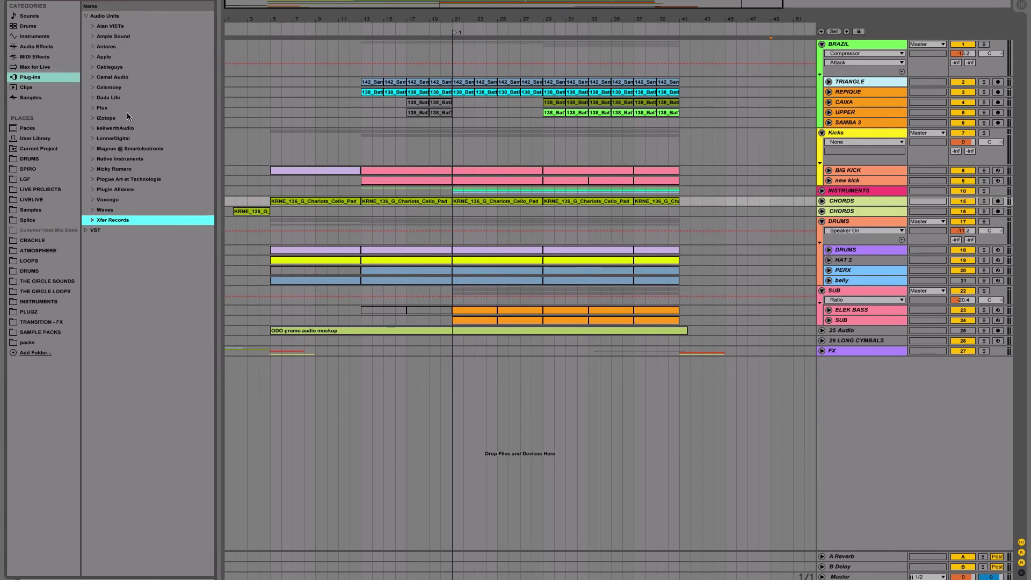
left_click(34, 78)
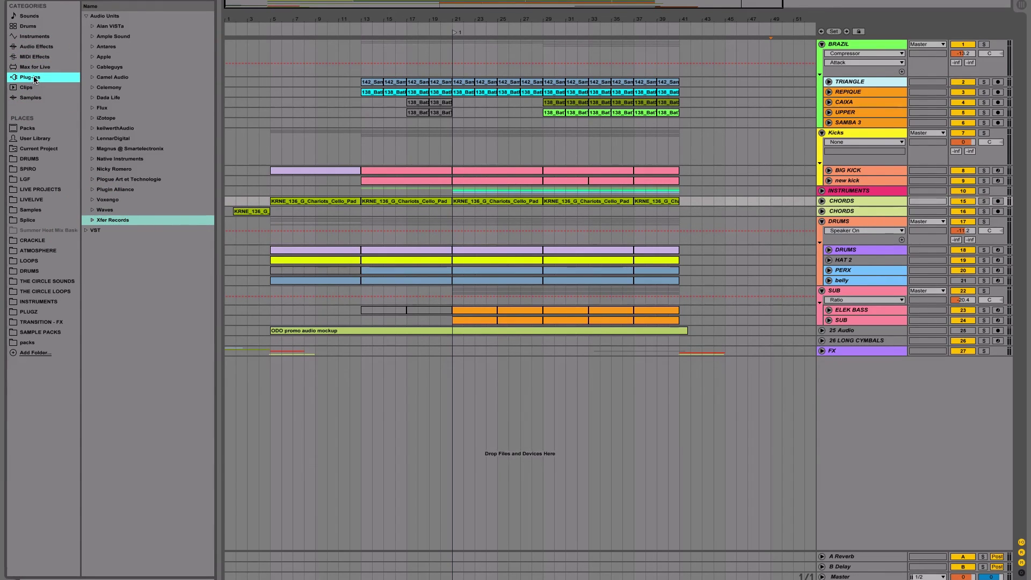
- Look through the browser's places, including Packs, DRUMS, LGF, LIVE PROJECTS and THE CIRCLE SOUNDS
left_click(27, 127)
left_click(29, 159)
left_click(27, 179)
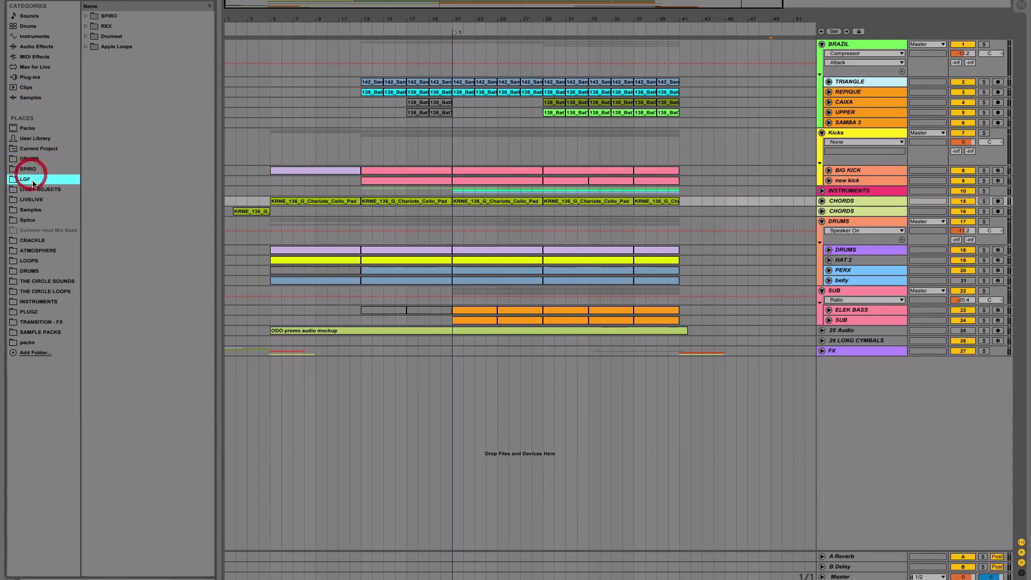
left_click(33, 189)
left_click(33, 281)
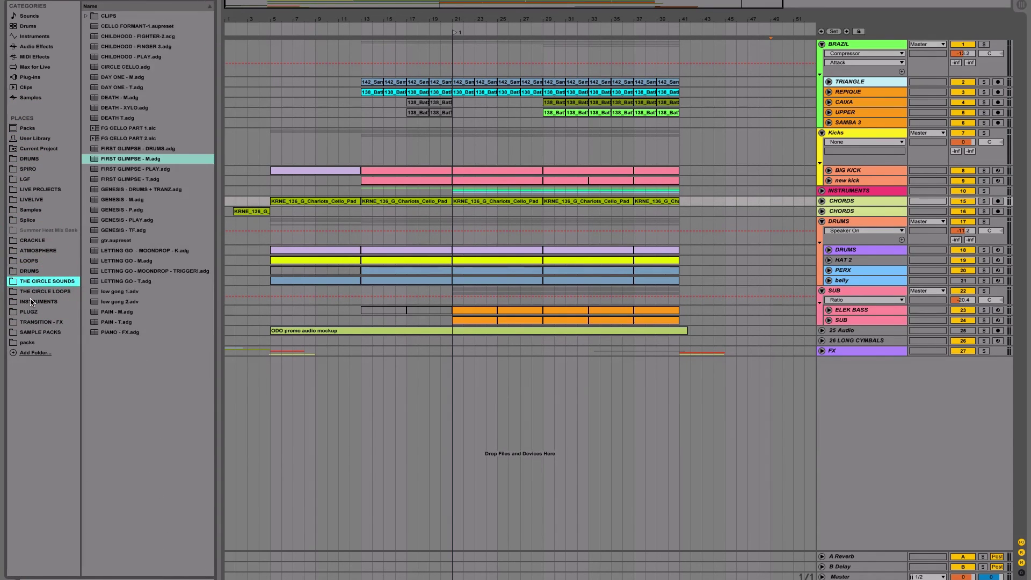
- Look through the INSTRUMENTS place, viewing the presets in its PAN DRUM PRESETS and PADS folders and collapsing both
left_click(33, 301)
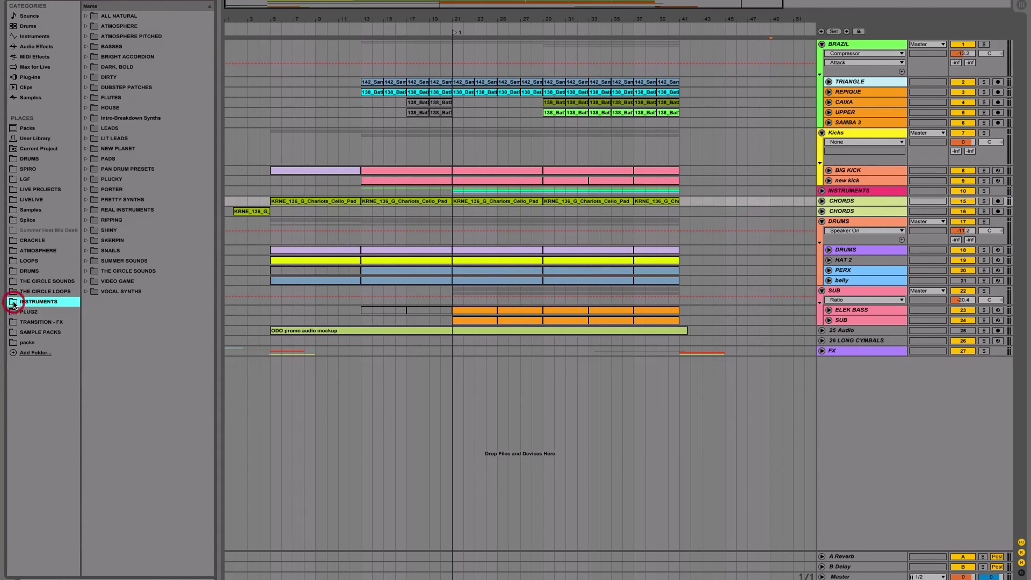
left_click(100, 312)
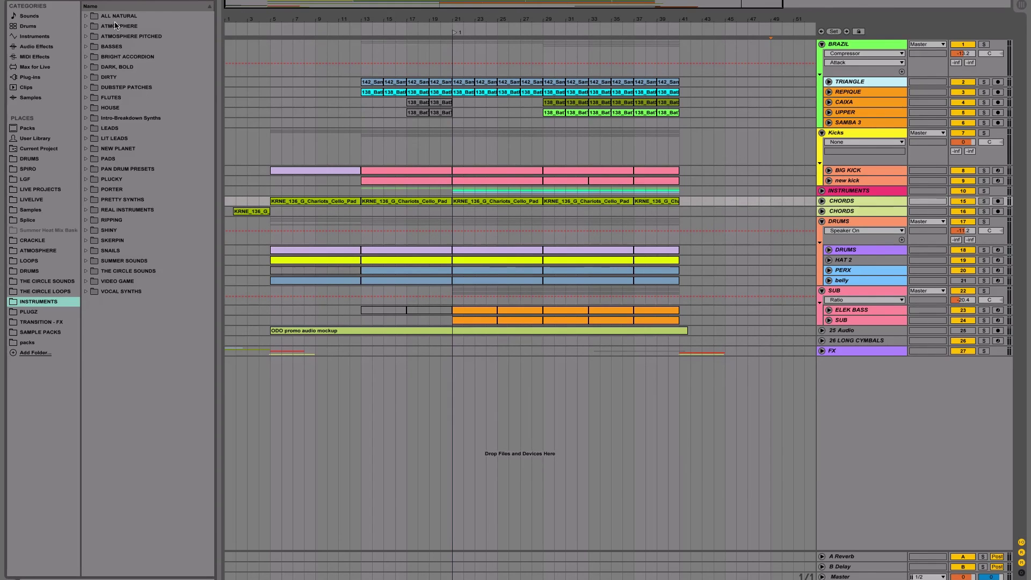
left_click(95, 170)
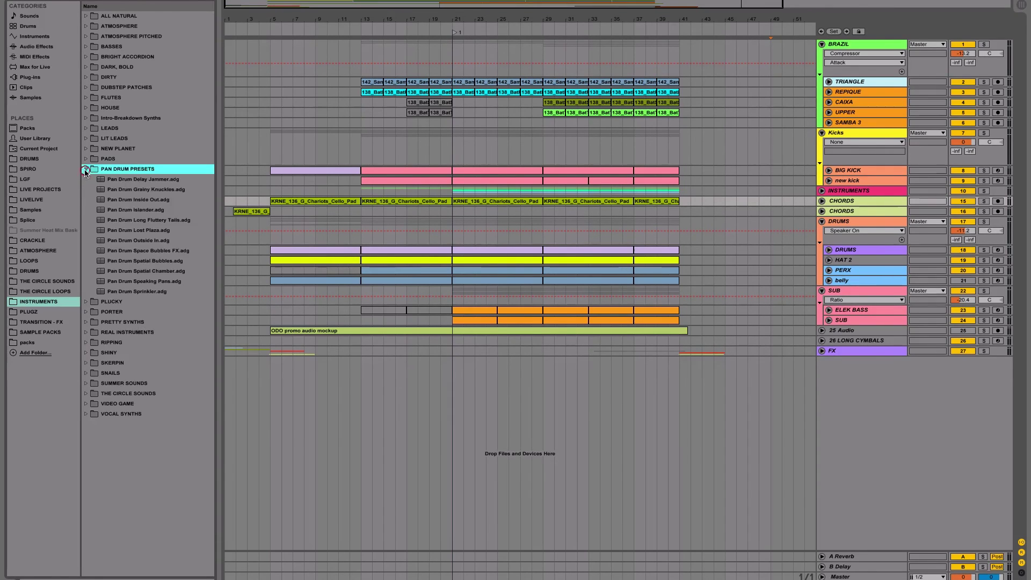
left_click(115, 181)
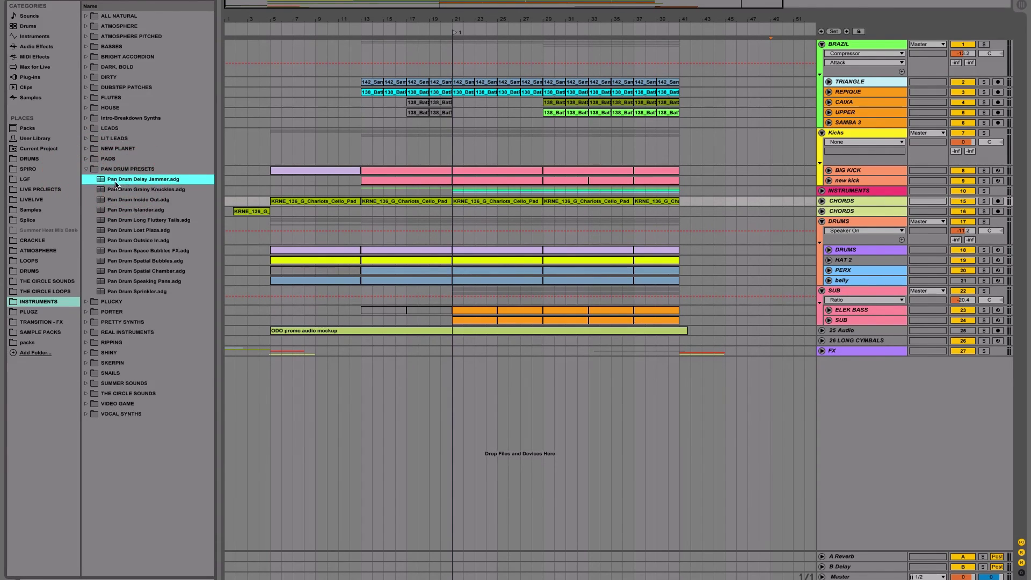
left_click(85, 169)
left_click(86, 159)
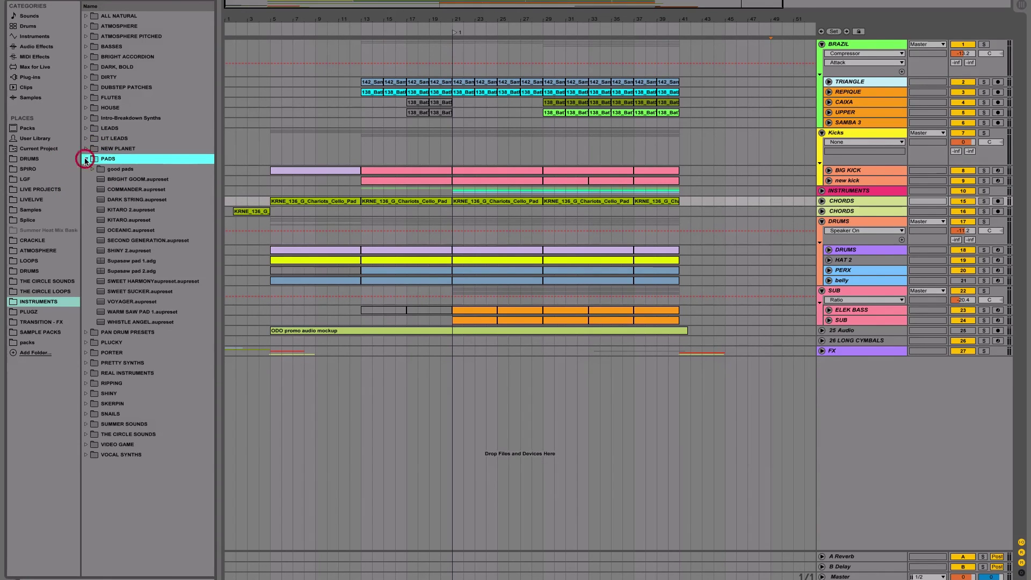
left_click(134, 182)
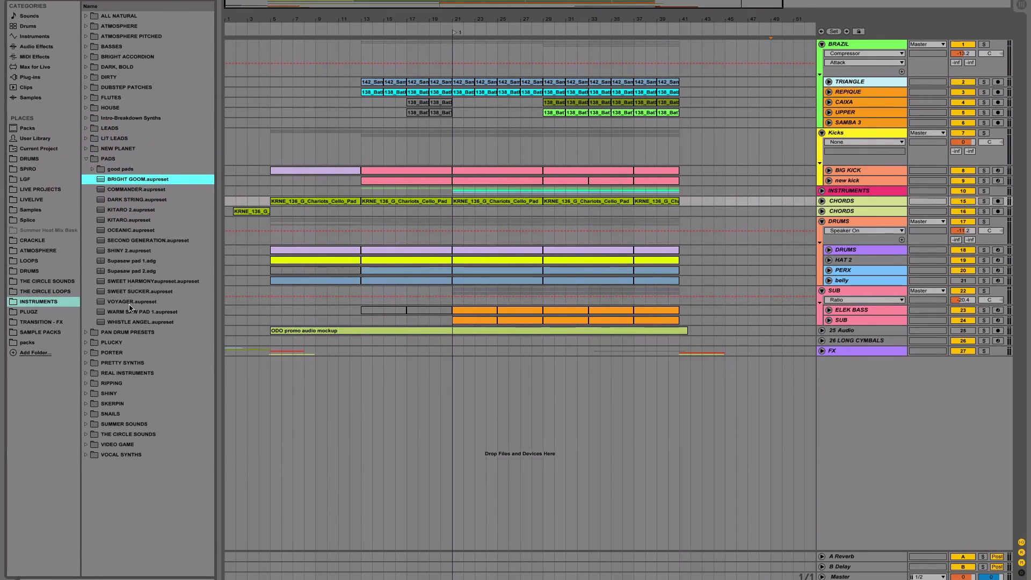
left_click(86, 158)
- Compare the custom PLUGZ folder's saved presets with the browser's Plug-ins category
left_click(34, 311)
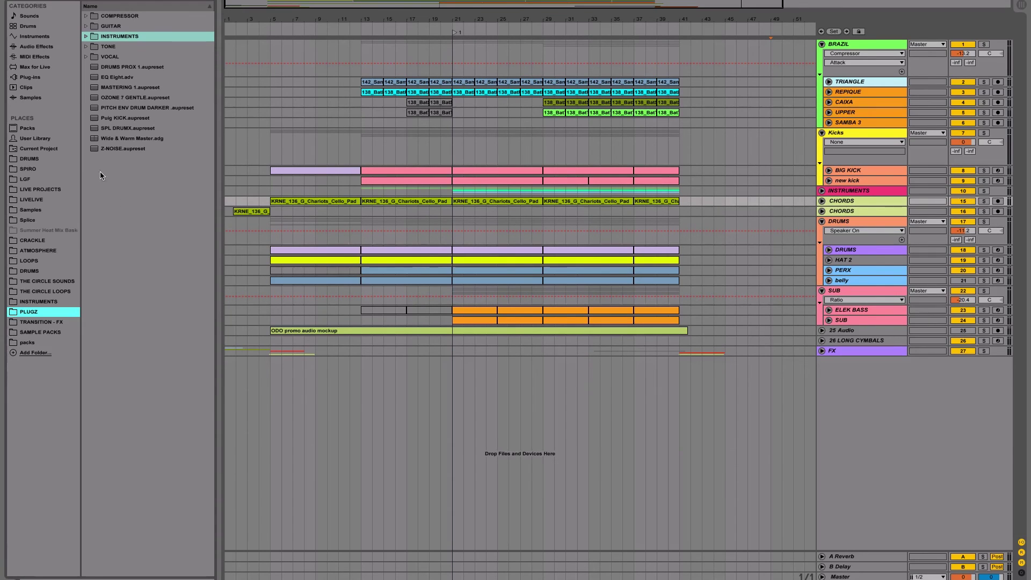
left_click(29, 78)
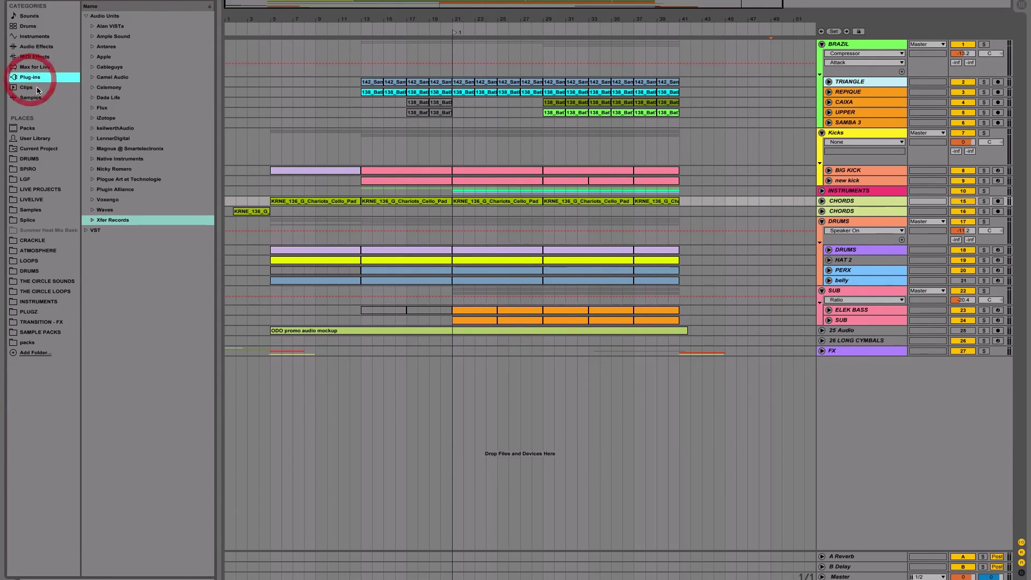
left_click(38, 315)
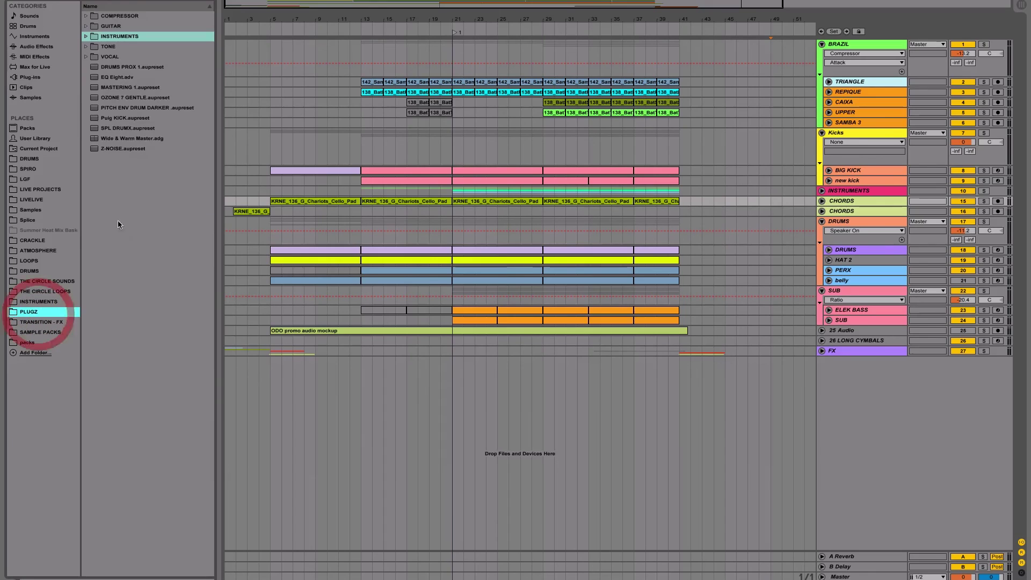
left_click(123, 213)
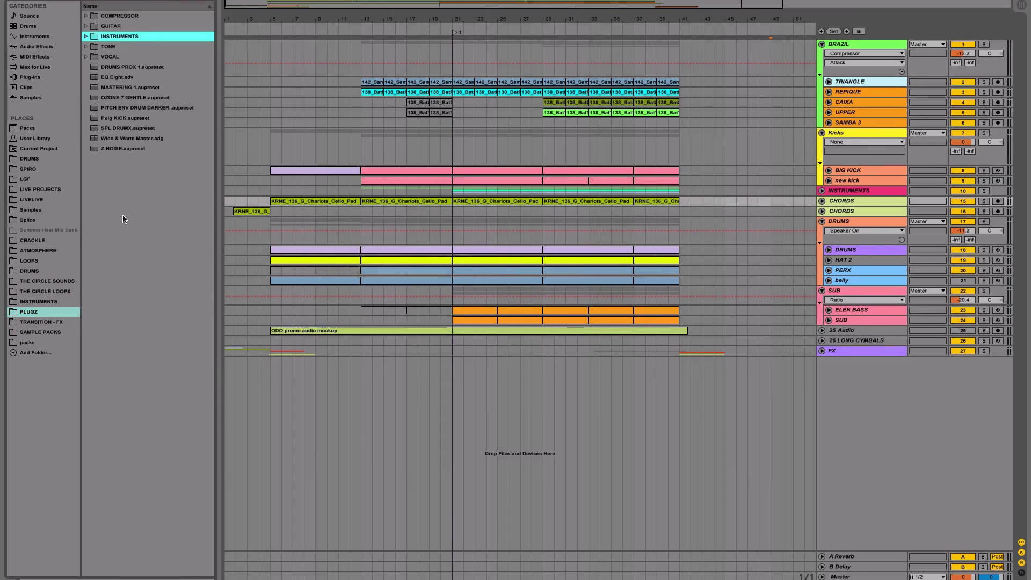
left_click(89, 16)
- View the folder-creation options in PLUGZ and the dialog for adding a folder to Places, without adding anything
right_click(152, 225)
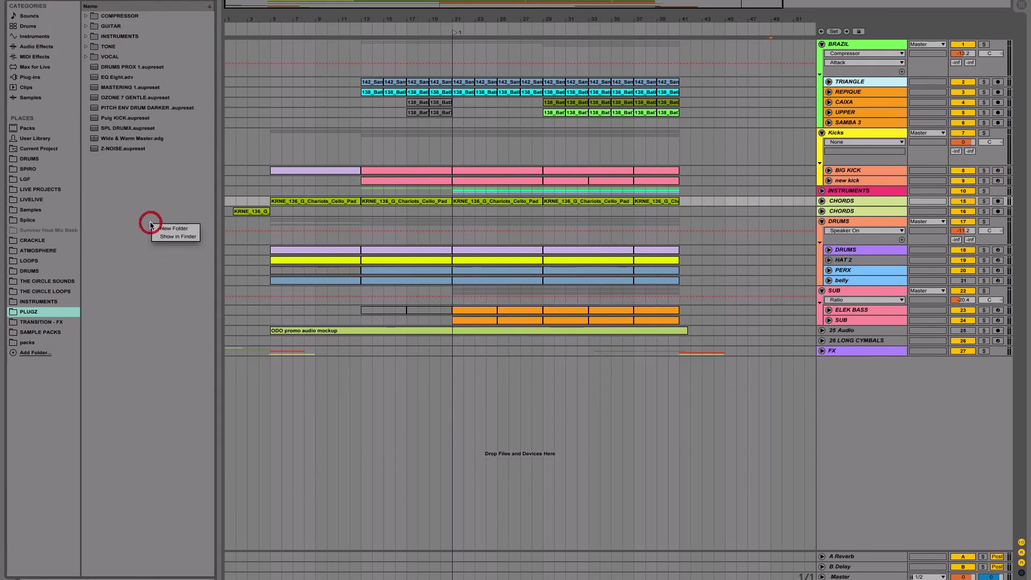
left_click(149, 215)
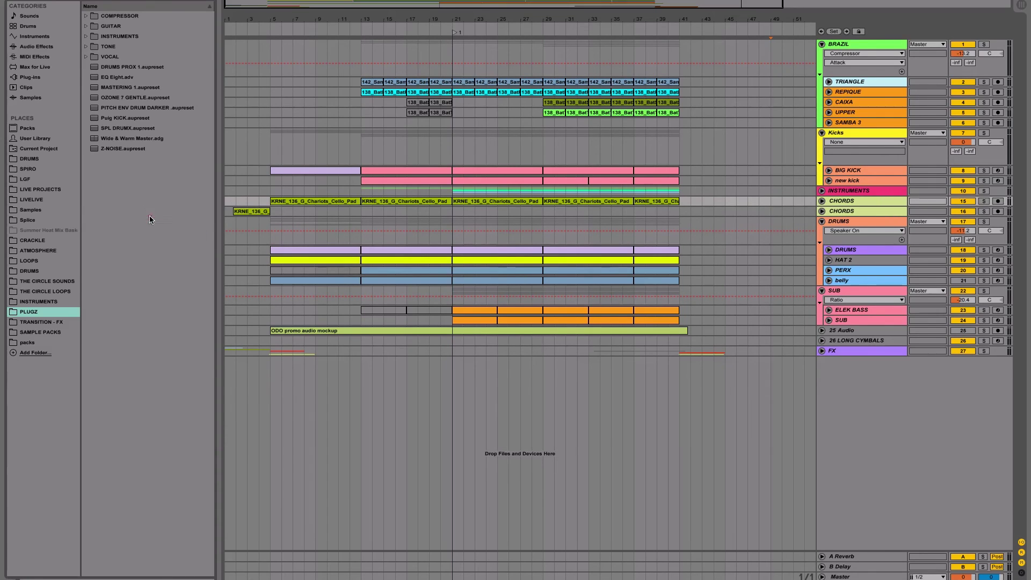
right_click(49, 399)
left_click(48, 378)
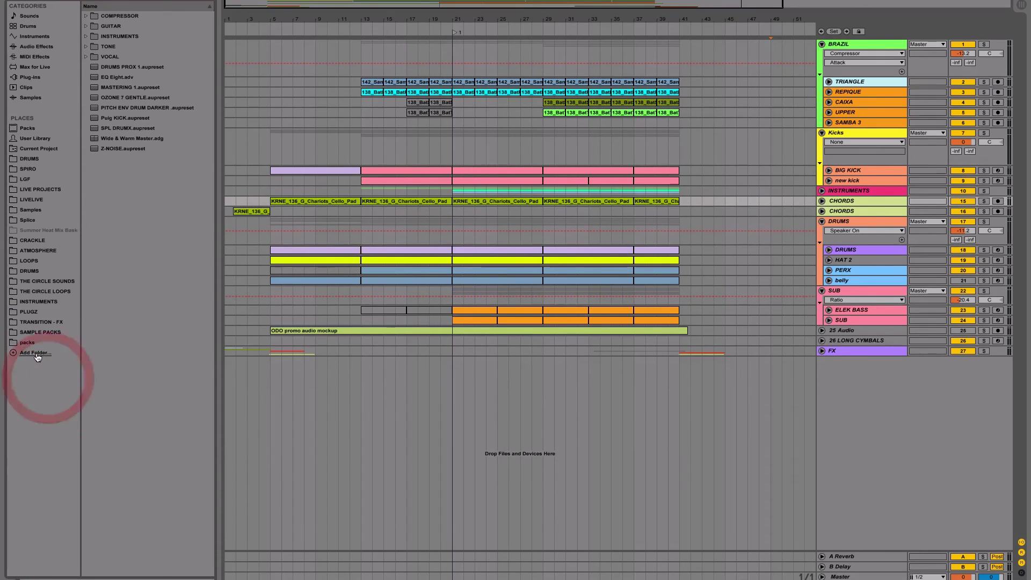
left_click(36, 353)
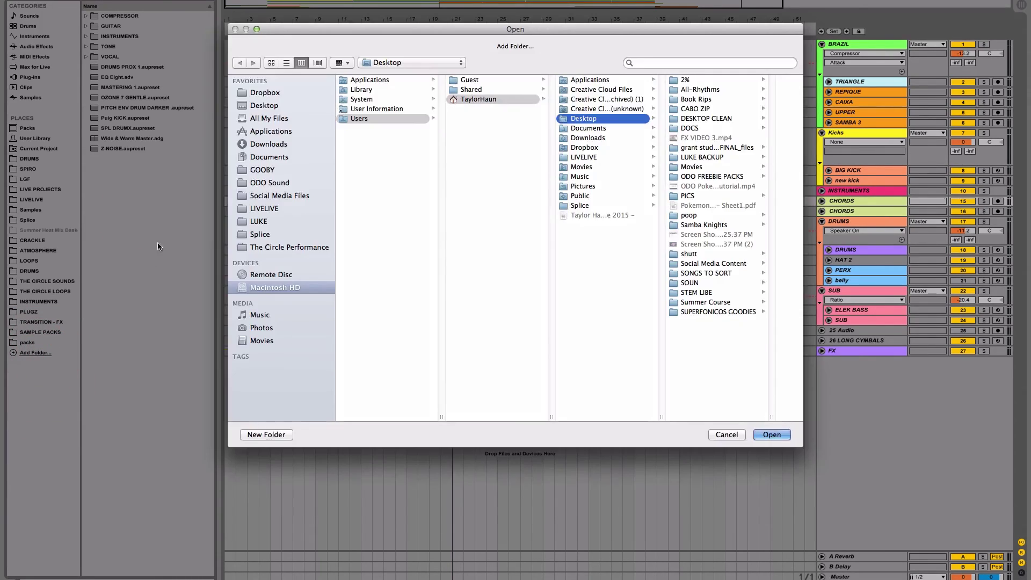
left_click(727, 435)
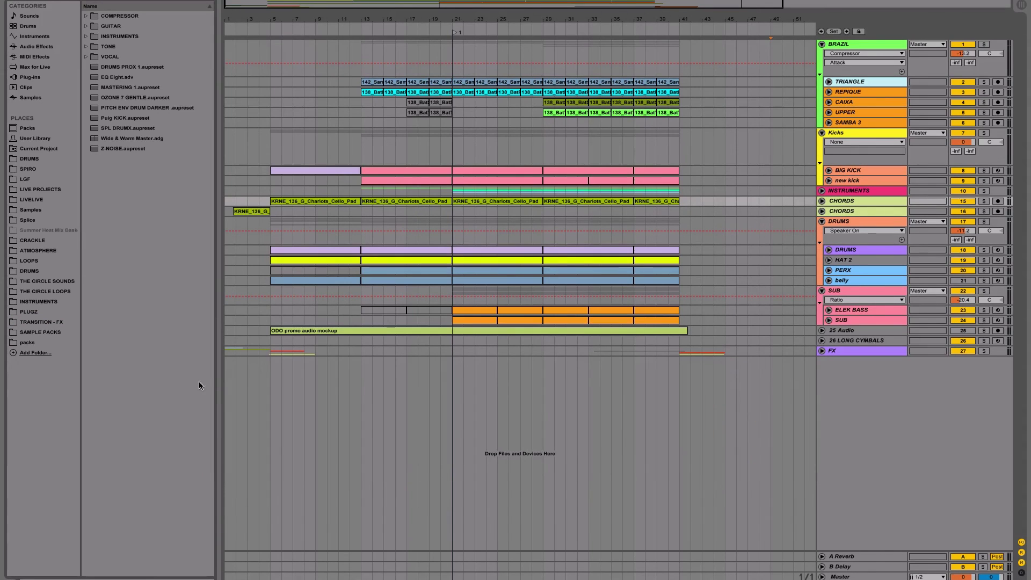
- Load an empty Drum Rack from the Instruments category onto a new track and unfold that track
left_click(26, 36)
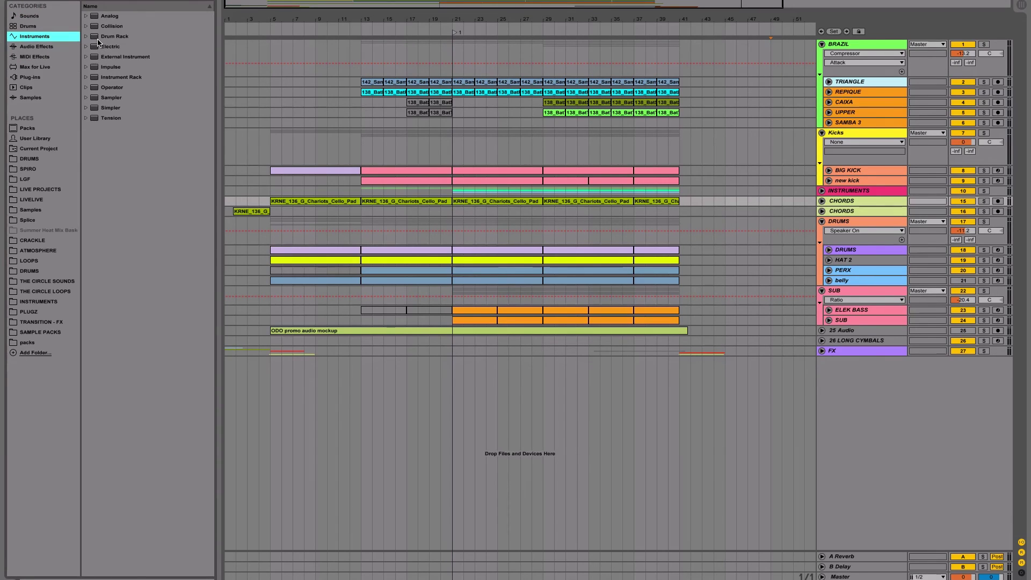
left_click(95, 37)
left_click(88, 38)
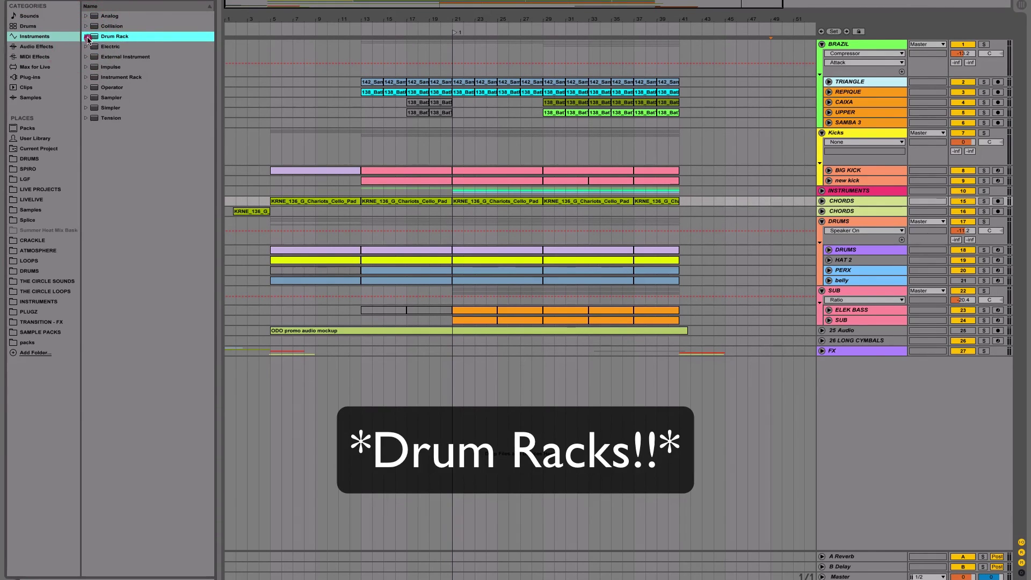
left_click(89, 38)
double_click(93, 38)
left_click(821, 381)
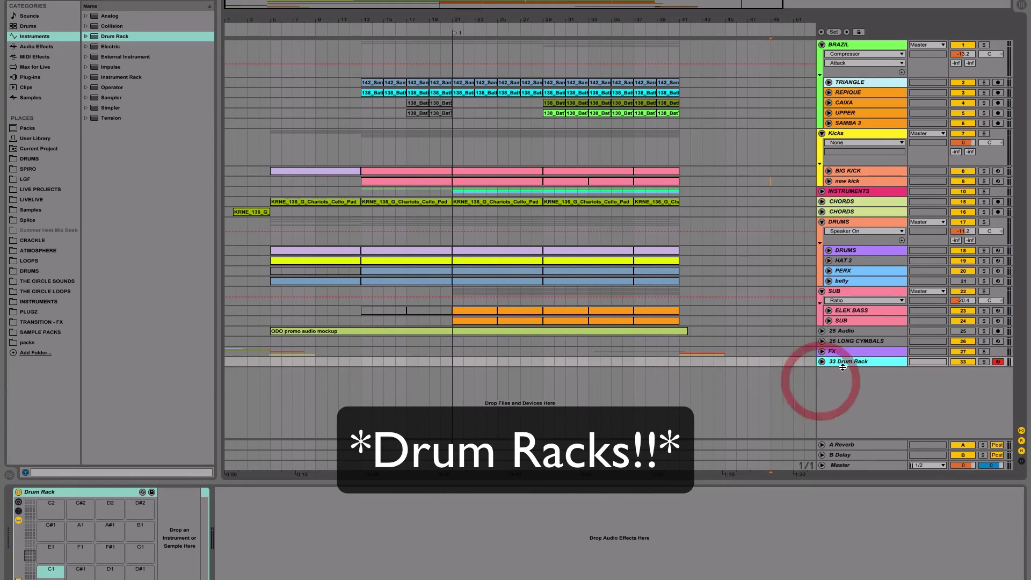
left_click(846, 364)
left_click(821, 362)
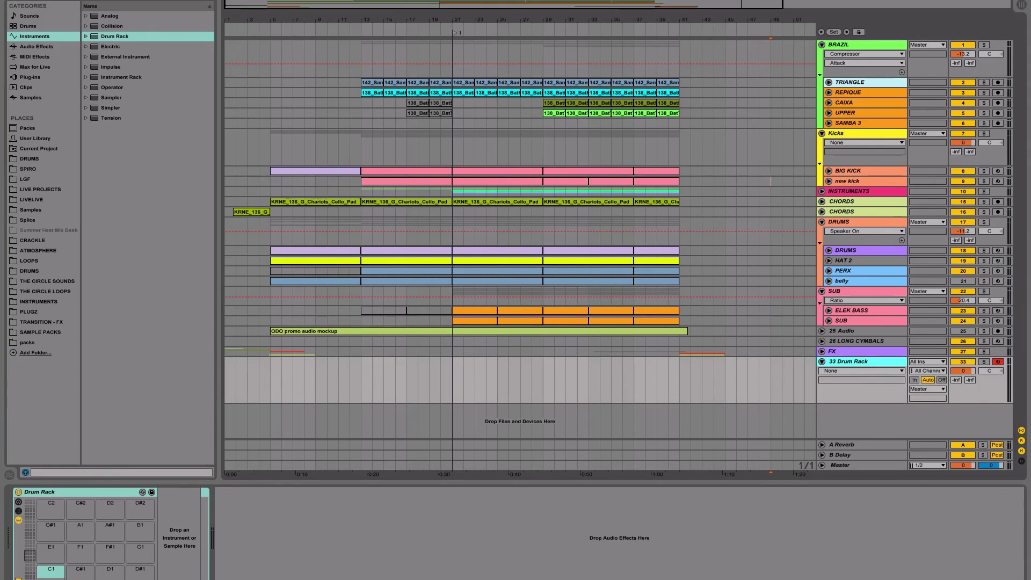
- Browse Instrument Rack's Piano & Keys presets, preview Grand Piano Arp Sweeper.adg, and collapse the folders
left_click(92, 77)
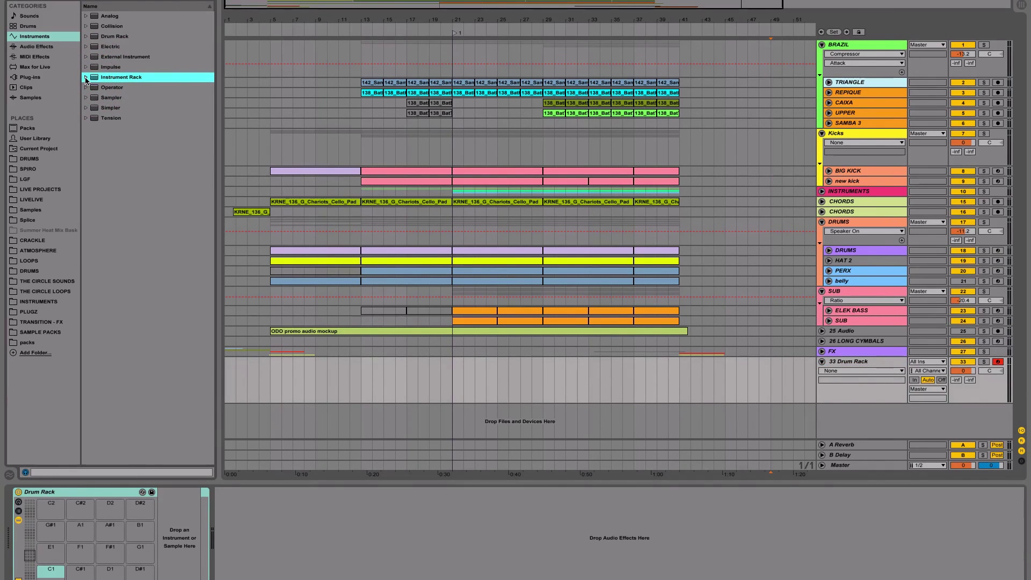
left_click(85, 78)
left_click(102, 118)
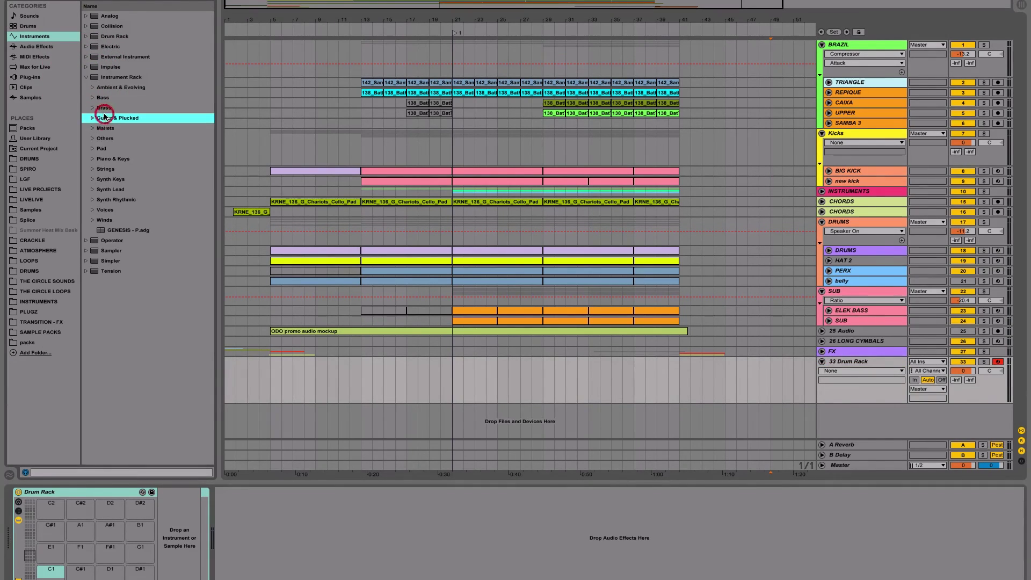
left_click(93, 159)
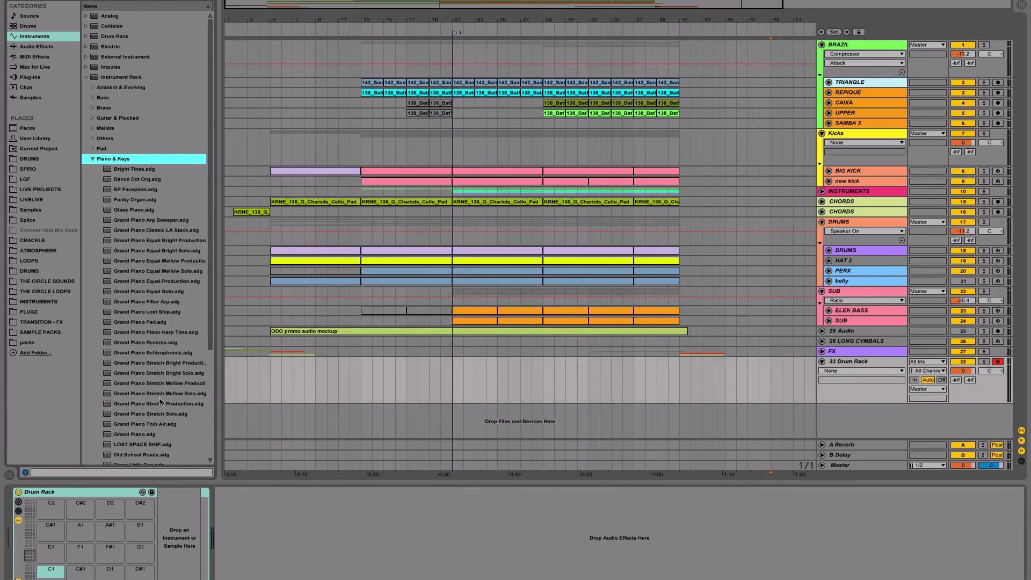
scroll(146, 382, "down", 5)
scroll(141, 313, "up", 5)
left_click(145, 222)
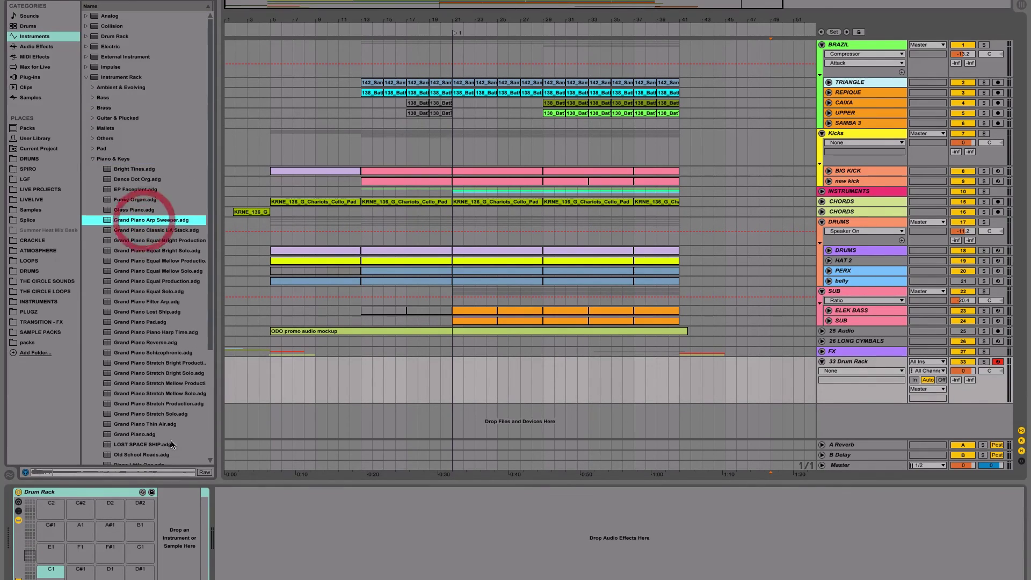
left_click(92, 158)
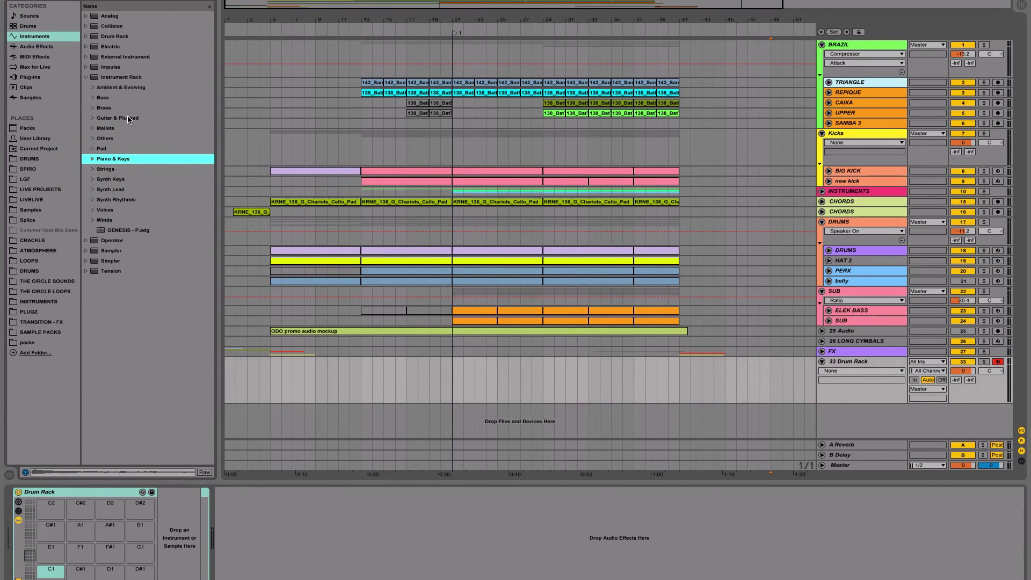
left_click(86, 77)
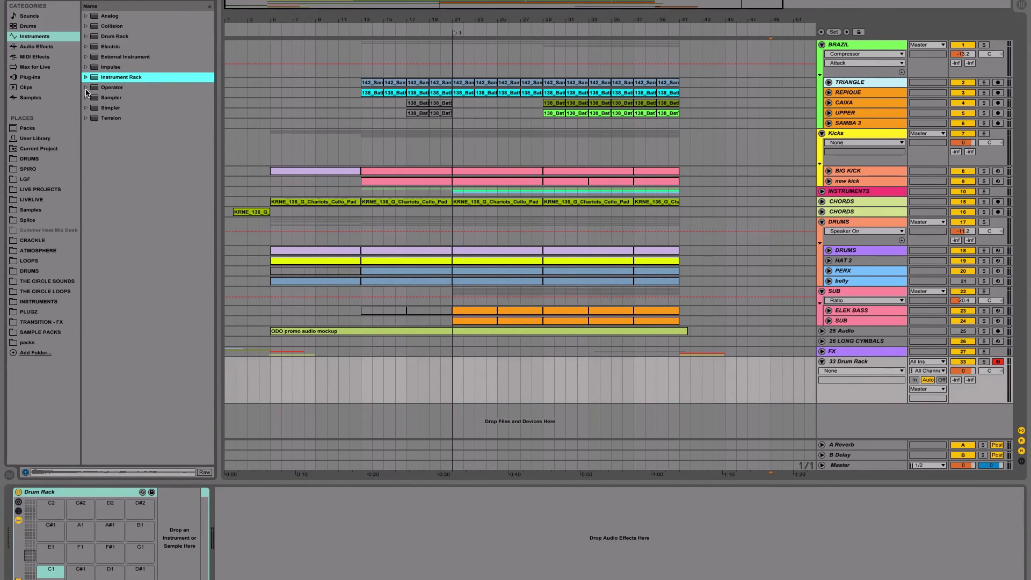
- Look through Operator's preset categories, including Winds, Effects, Mallets and Synth Misc, and collapse the Operator folder
left_click(85, 88)
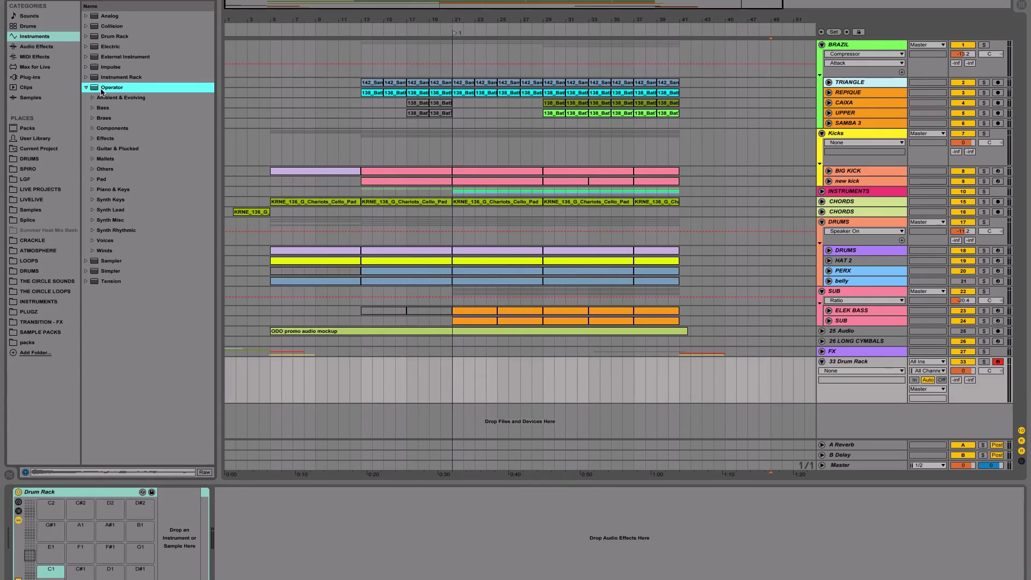
left_click(101, 89)
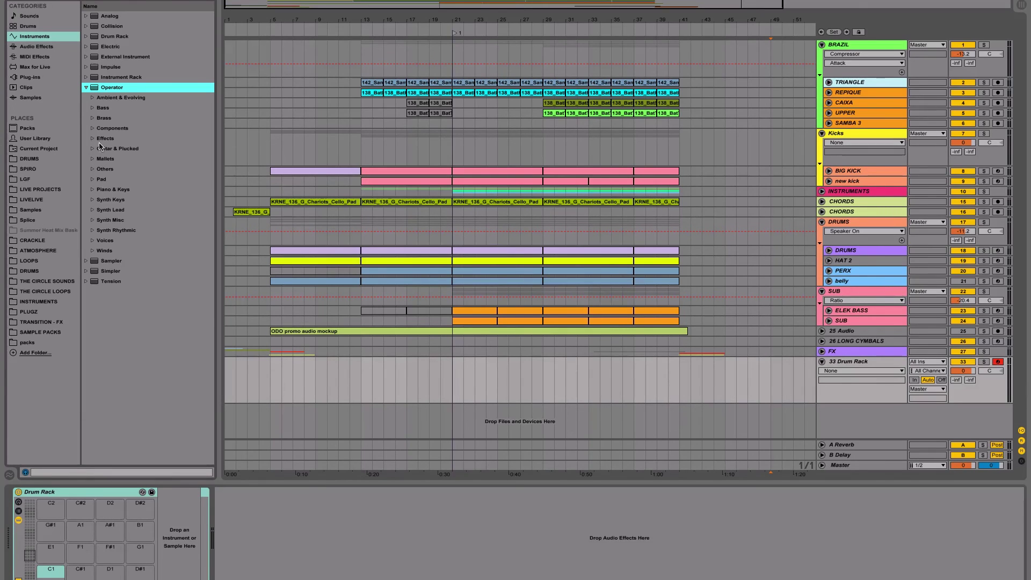
left_click(103, 250)
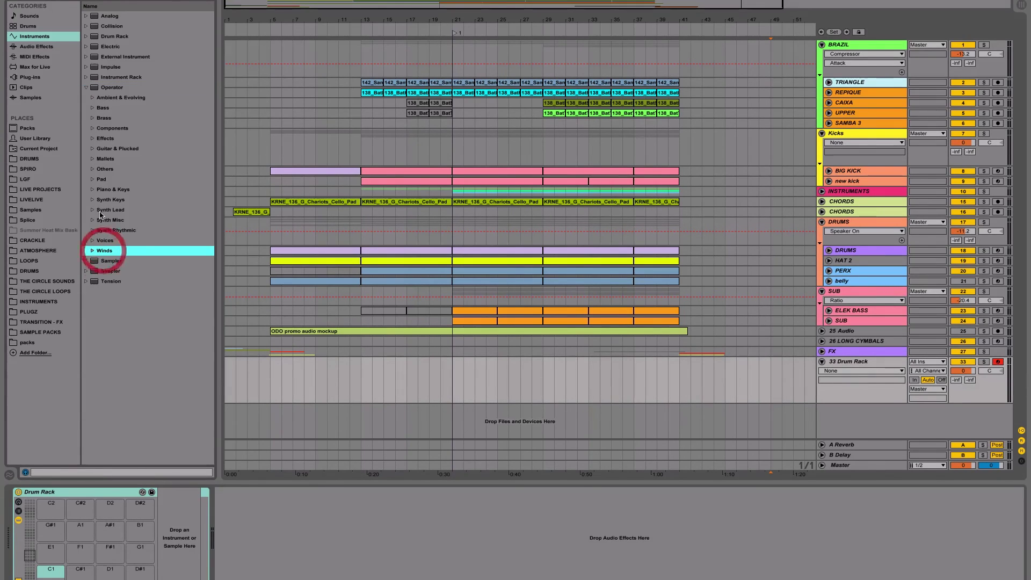
left_click(107, 98)
left_click(105, 138)
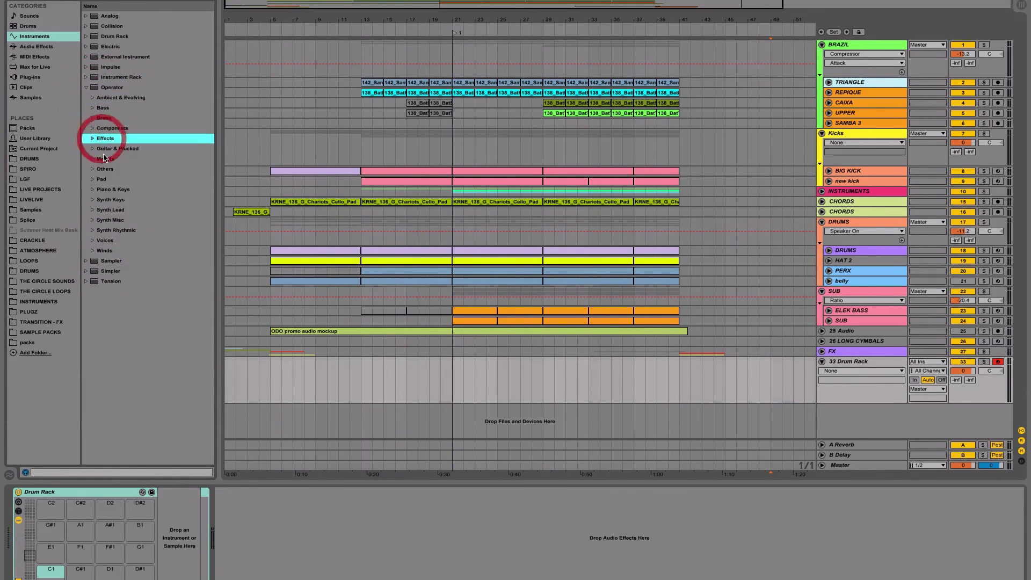
left_click(105, 158)
left_click(106, 168)
left_click(109, 220)
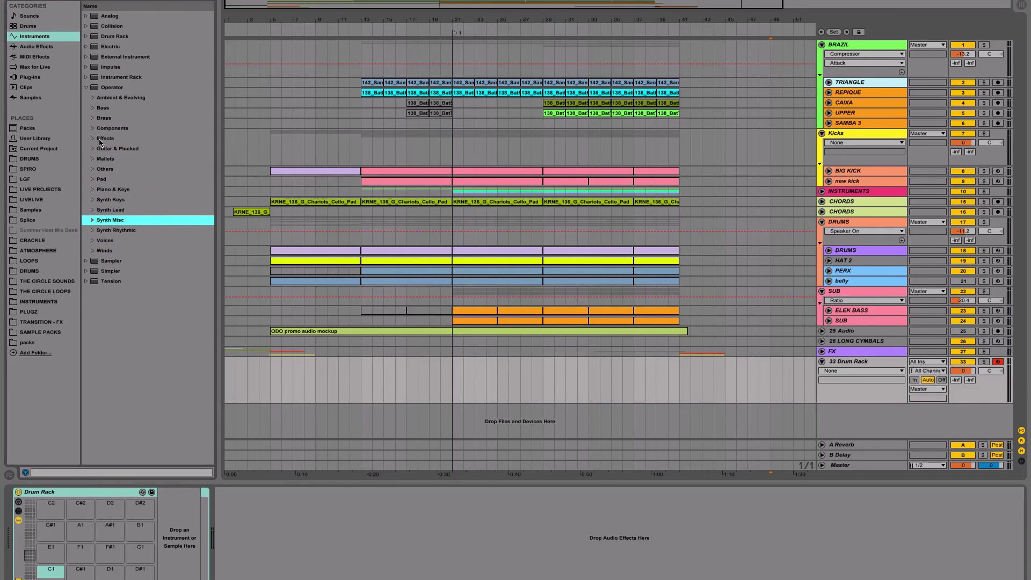
left_click(86, 87)
- View Instrument Rack's categories again, point out Operator and Sampler, and collapse the Instrument Rack folder
left_click(86, 78)
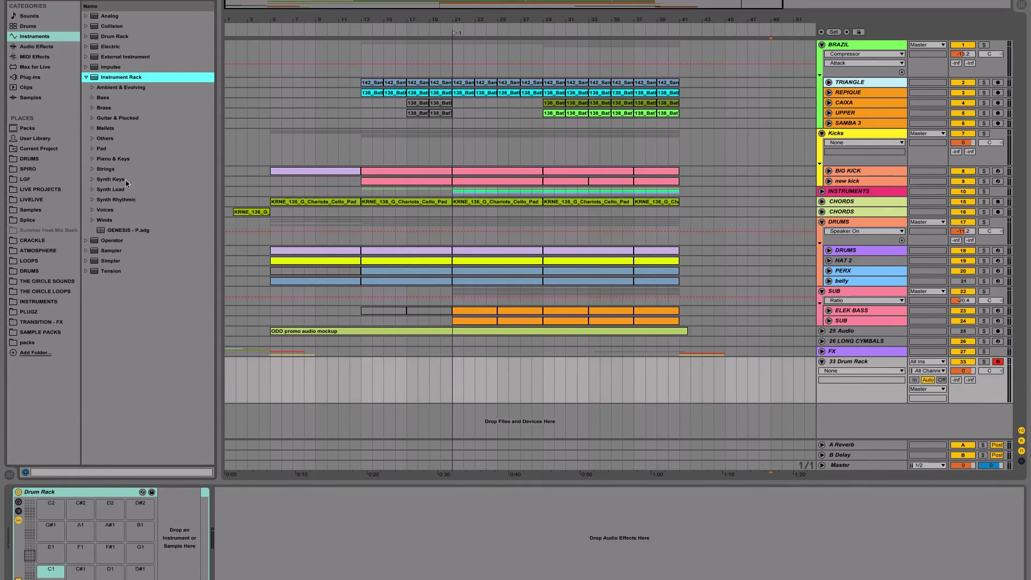
left_click(117, 240)
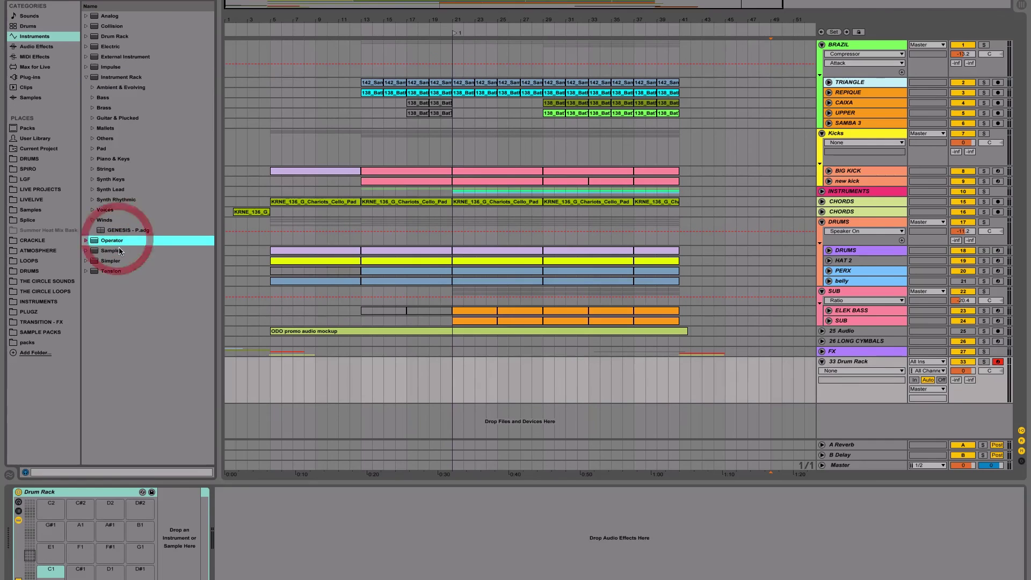
left_click(118, 250)
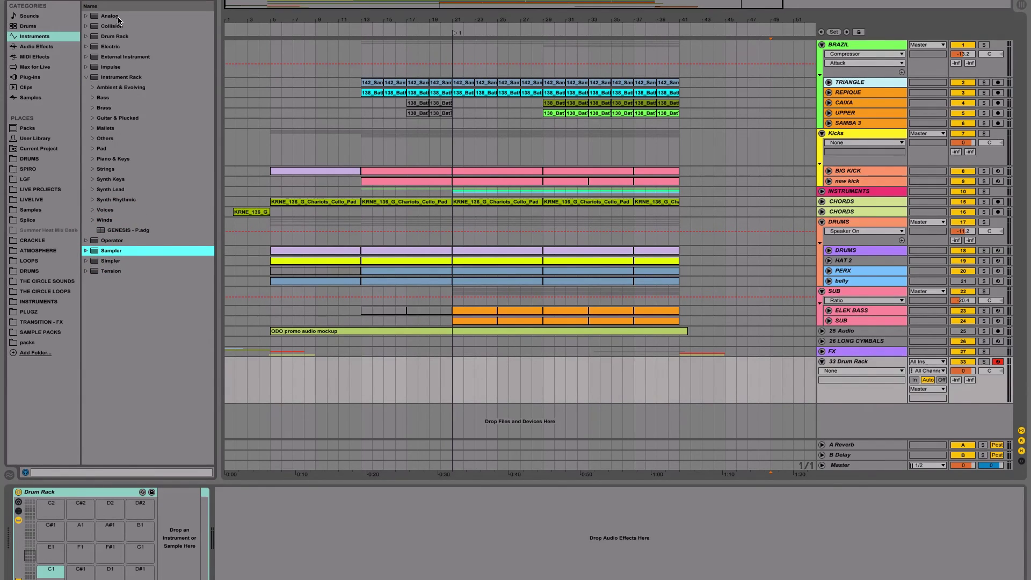
left_click(113, 78)
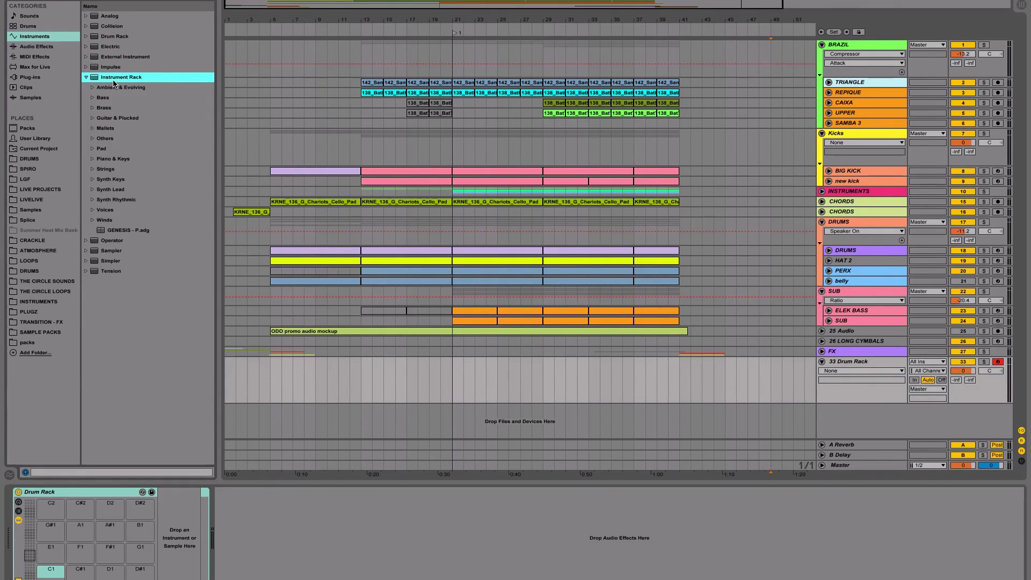
left_click(87, 78)
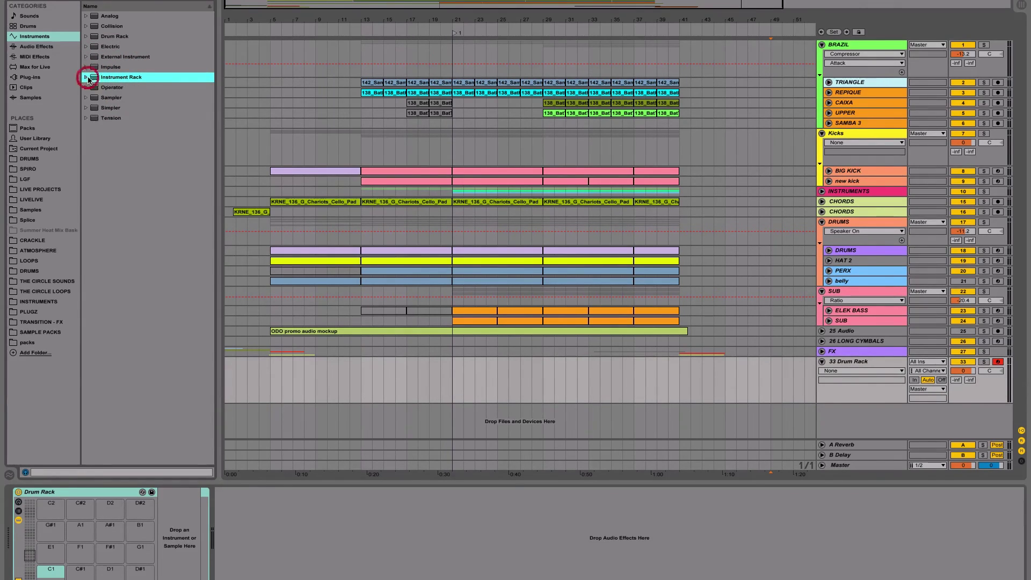